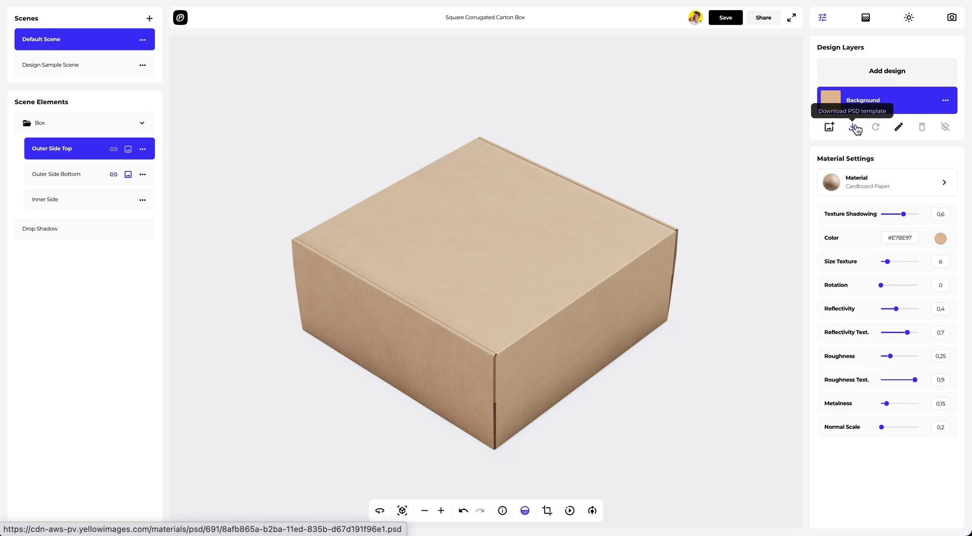
Add top_side.png from the Box_design folder as a new box design.
left_click(881, 74)
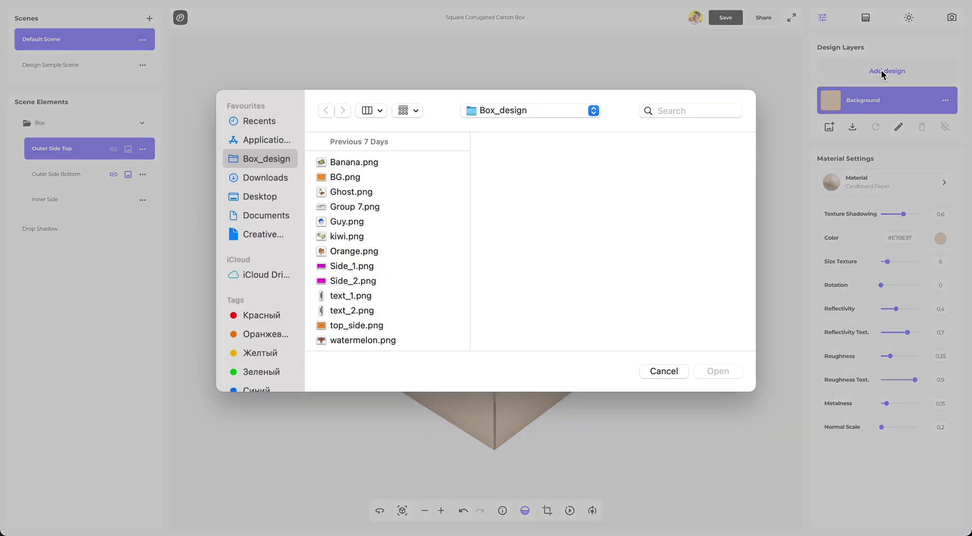
scroll(368, 278, "down", 1)
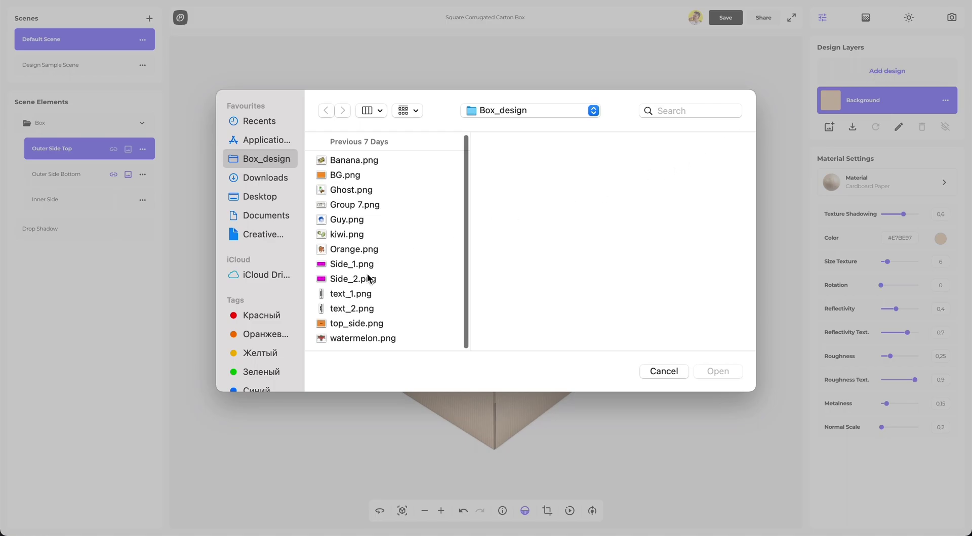
left_click(374, 322)
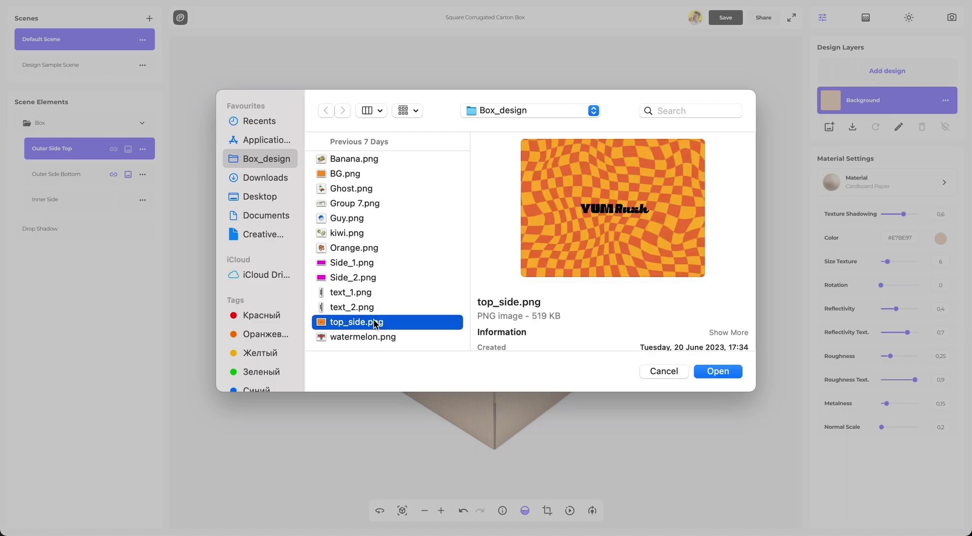
left_click(717, 371)
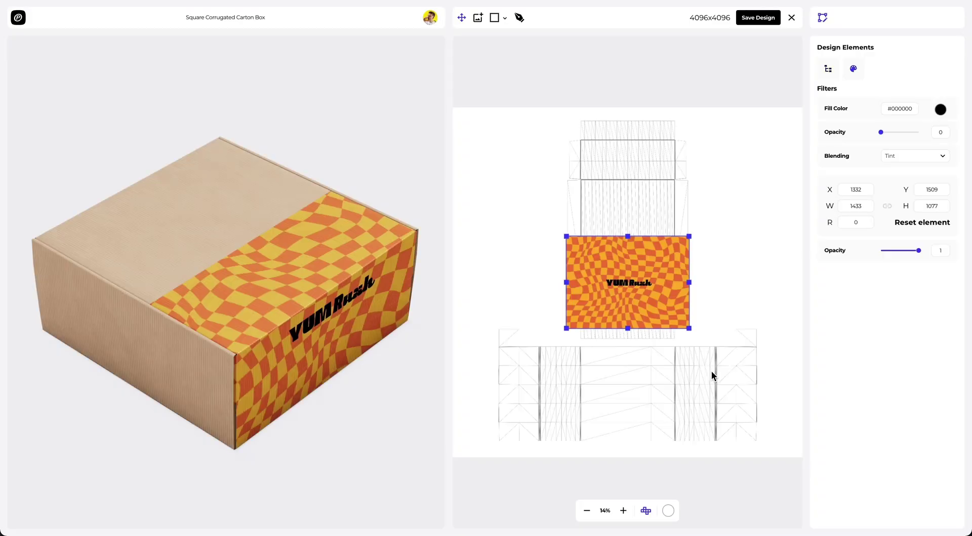
scroll(631, 260, "up", 5)
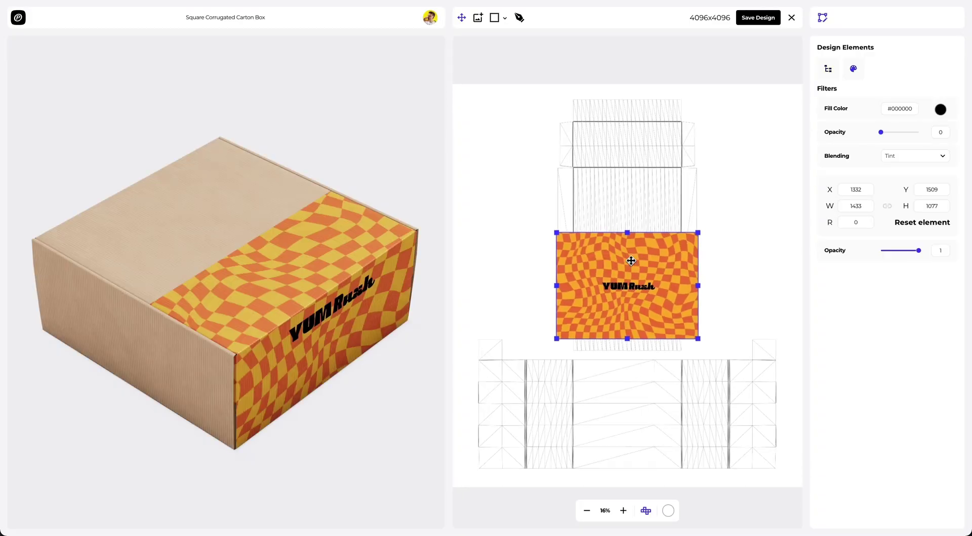
scroll(630, 261, "up", 4)
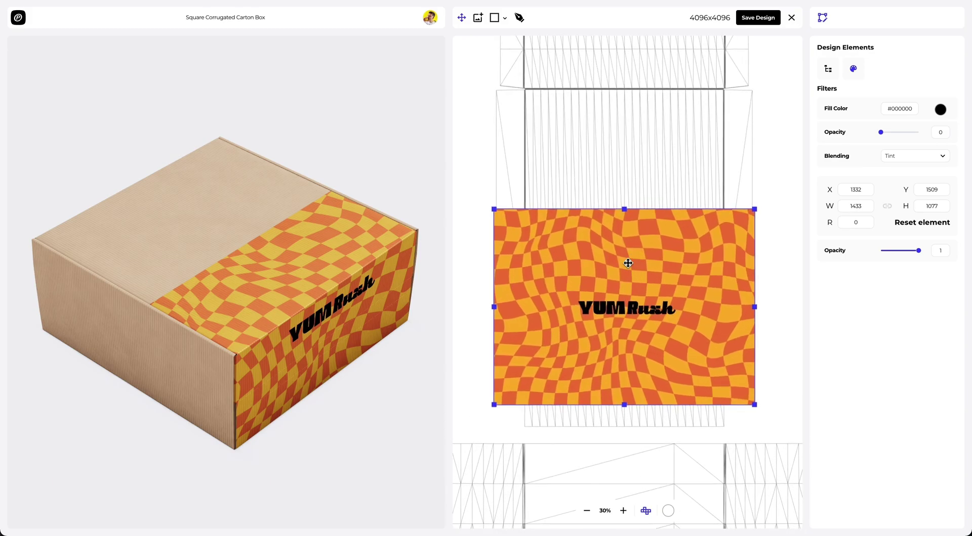
Move the checkered YUM Rush artwork onto the lid panel of the dieline.
left_click_drag(628, 263, 624, 149)
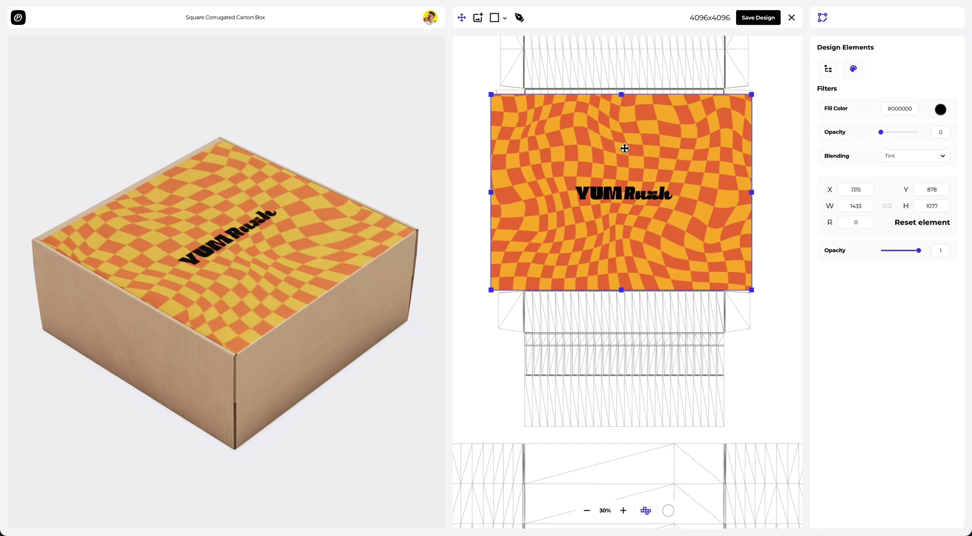
scroll(297, 281, "up", 6)
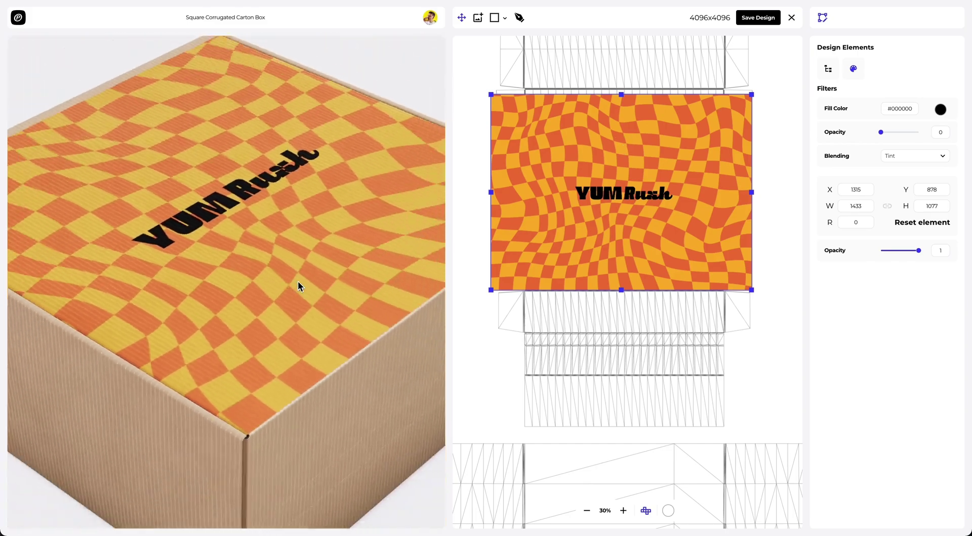
mouse_move(297, 282)
left_mouse_down()
mouse_move(273, 275)
mouse_move(282, 280)
left_mouse_up()
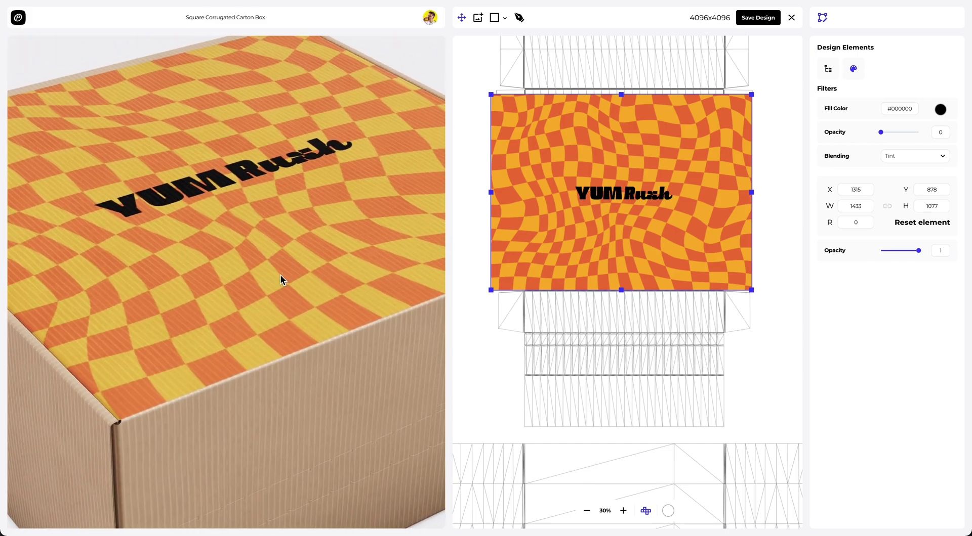
left_click(623, 250)
left_click_drag(623, 251, 625, 251)
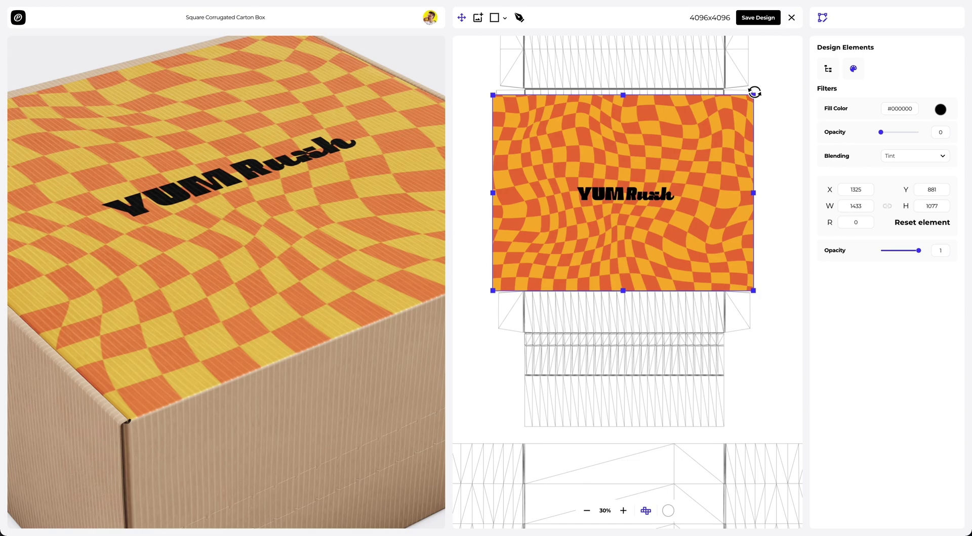
Enlarge the checkered artwork to 1481×1113 so it covers the whole top panel.
left_click_drag(753, 93, 761, 88)
left_click_drag(296, 219, 512, 215)
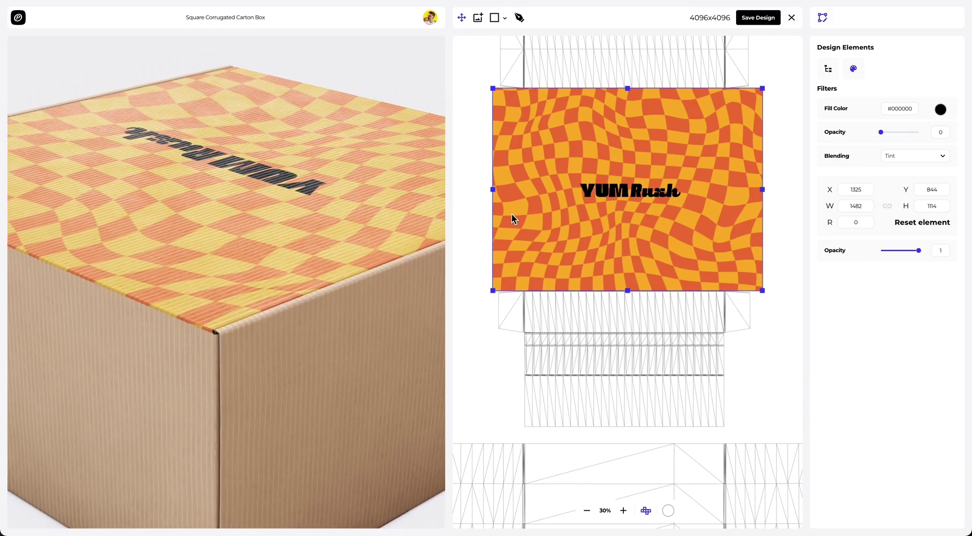
left_click_drag(760, 90, 761, 87)
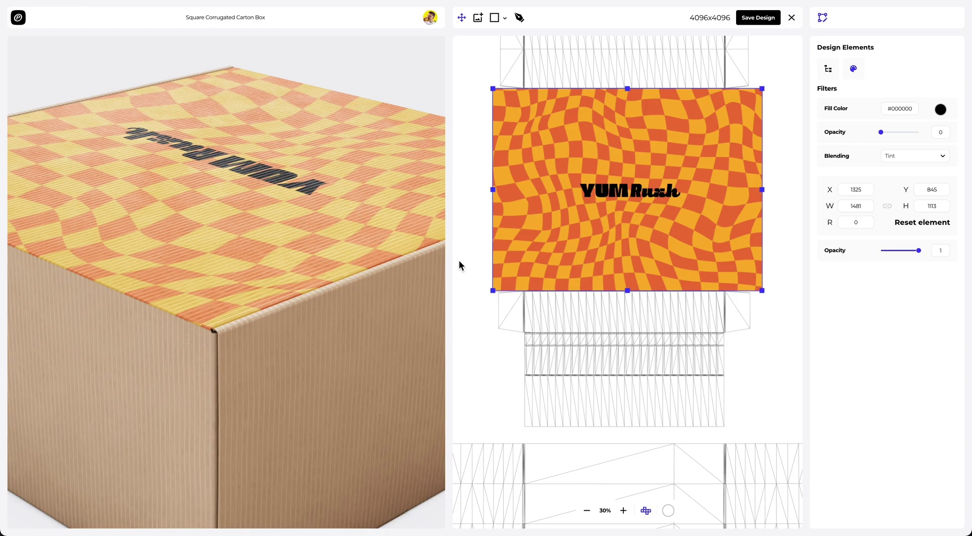
left_click_drag(398, 263, 286, 248)
scroll(267, 220, "down", 5)
scroll(285, 247, "up", 3)
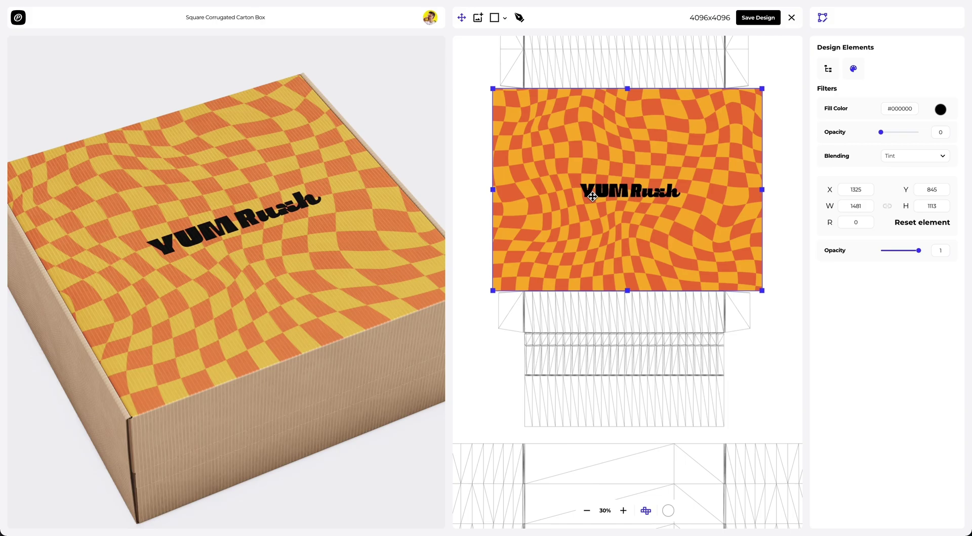
left_click_drag(301, 299, 295, 293)
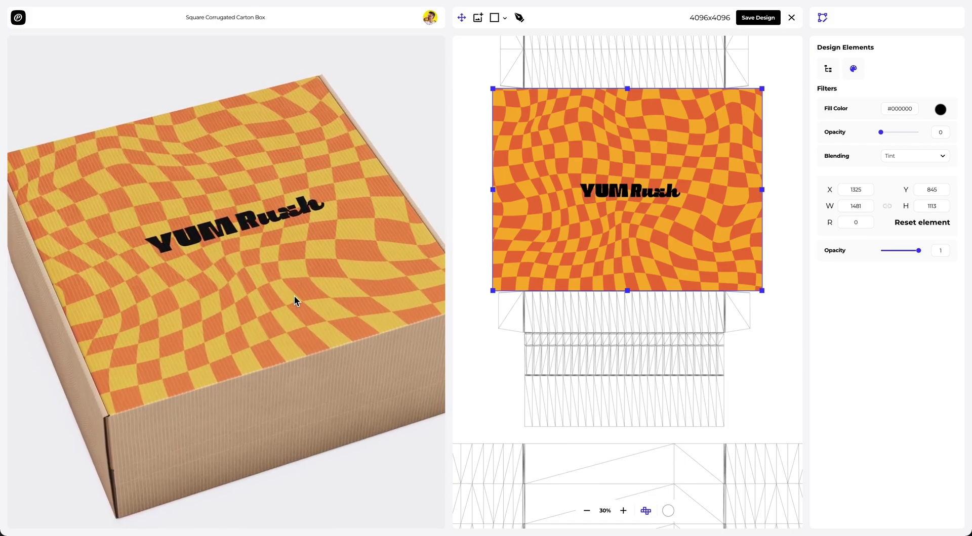
Insert Guy.png as a new image sticker on the design.
left_click(770, 317)
left_click(759, 192)
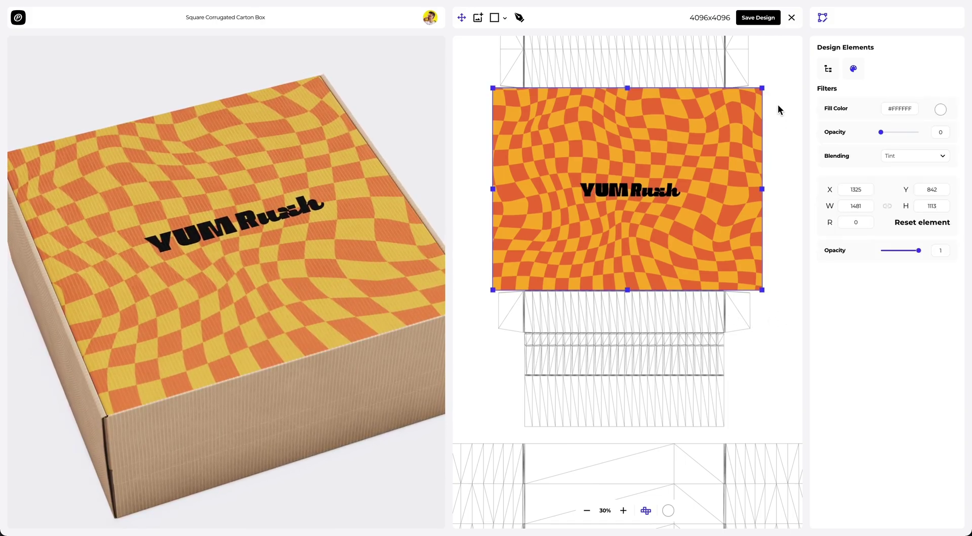
left_click(478, 20)
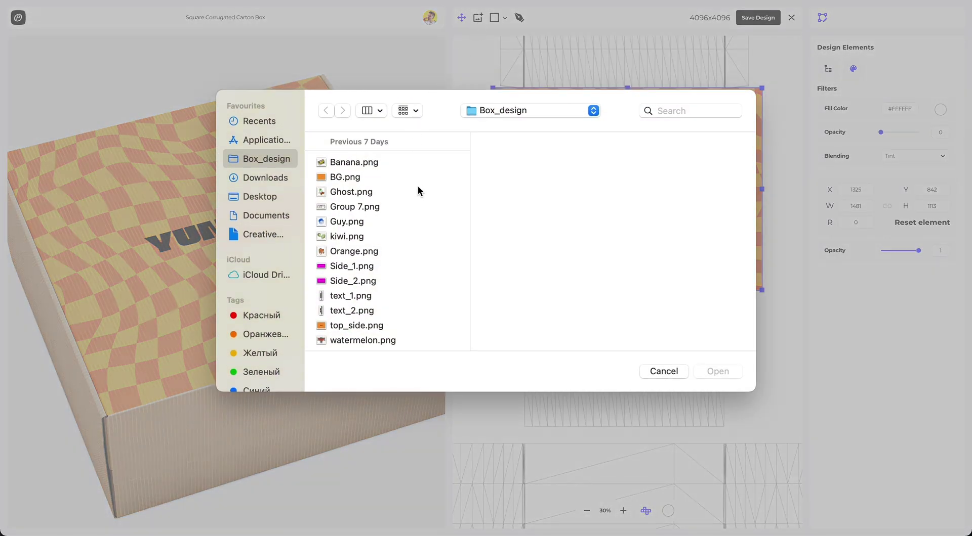
left_click(367, 223)
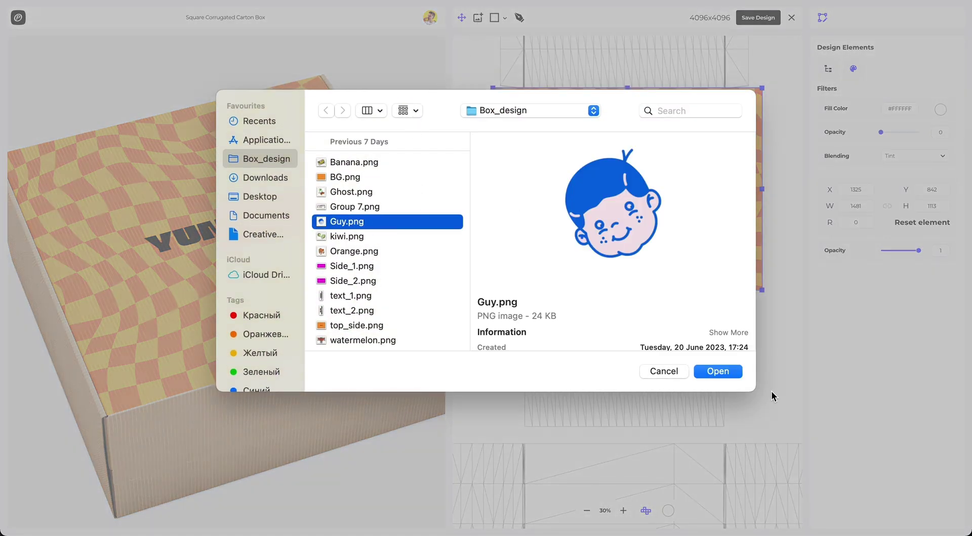
left_click(717, 372)
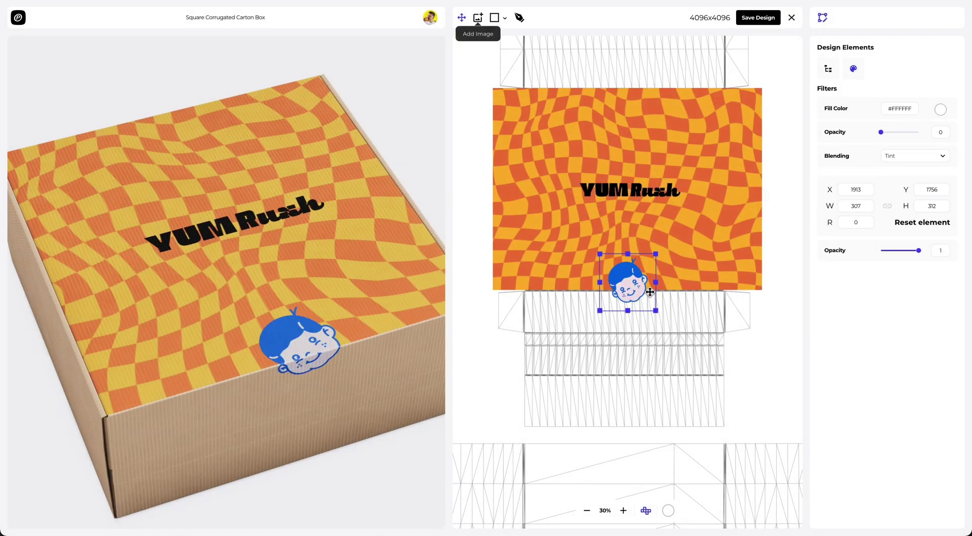
Place the boy sticker below-left of the YUM Rush logo, slightly enlarged.
left_click_drag(650, 292, 580, 257)
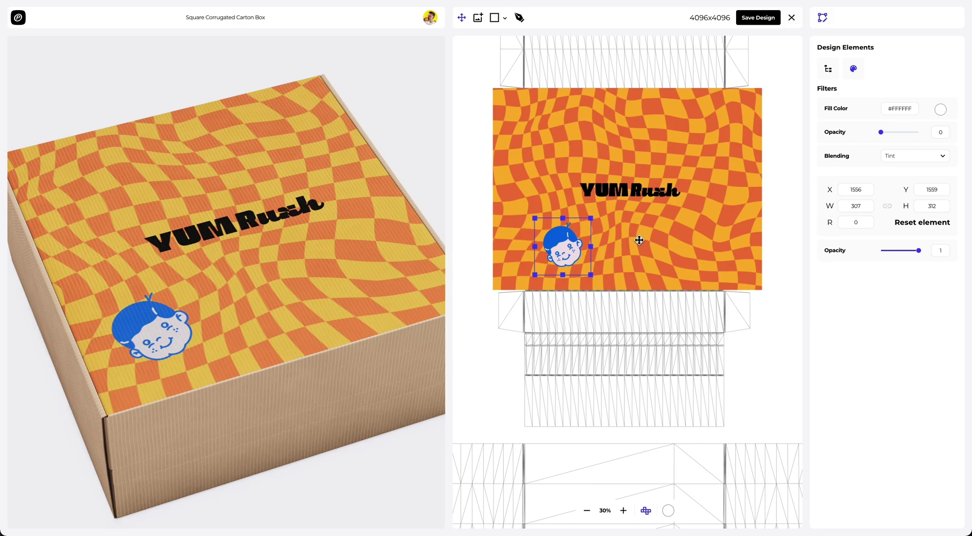
left_click_drag(593, 218, 599, 210)
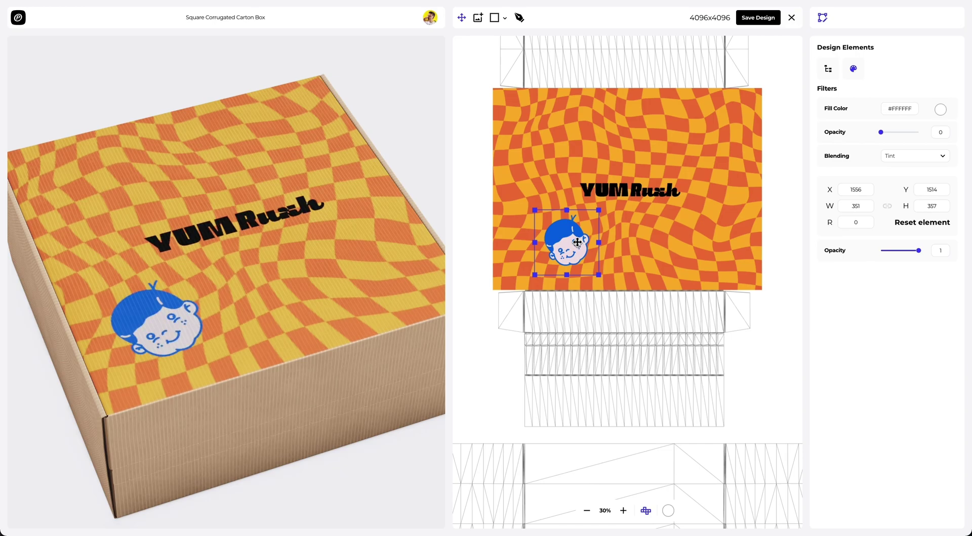
left_click_drag(577, 242, 576, 245)
left_click(783, 182)
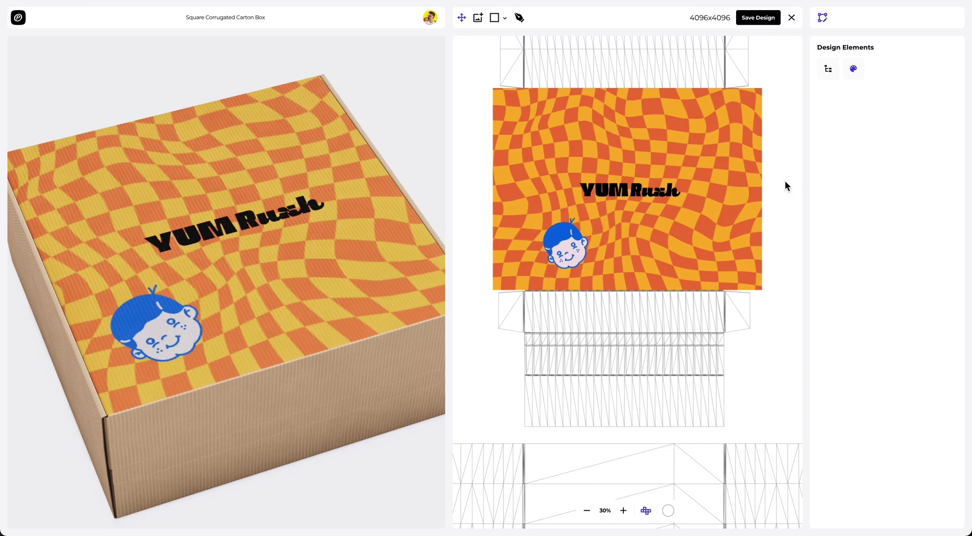
Insert Ghost.png as another image sticker.
left_click(479, 20)
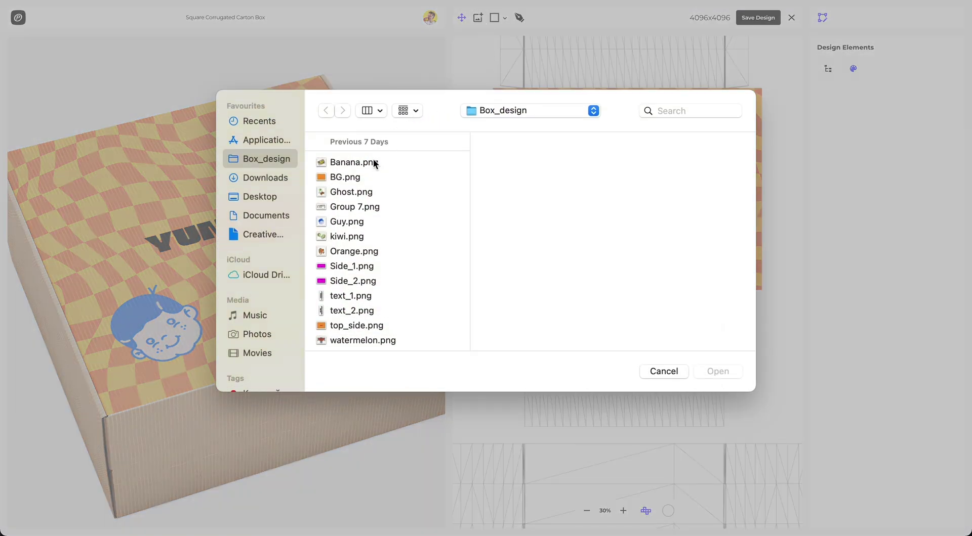
left_click(375, 163)
key("Down")
key("Down")
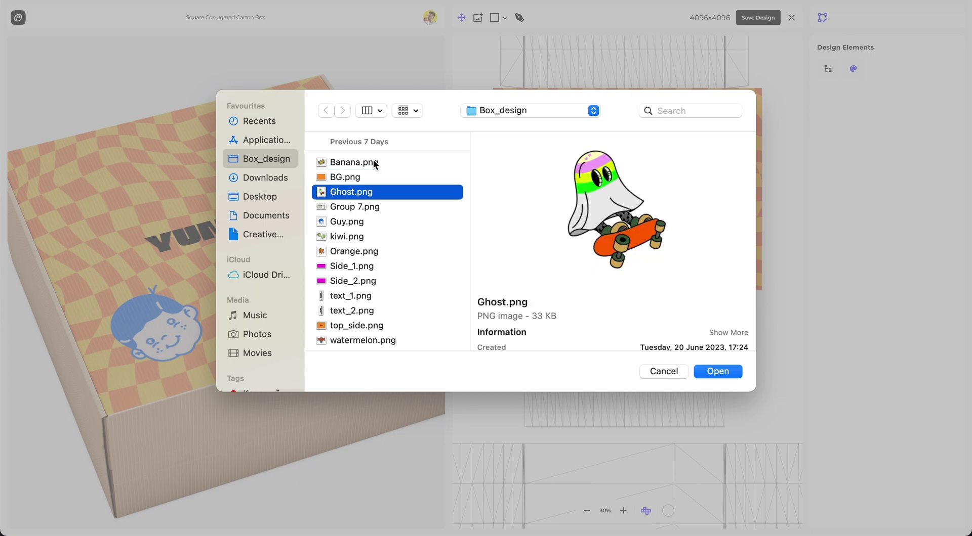
left_click(718, 372)
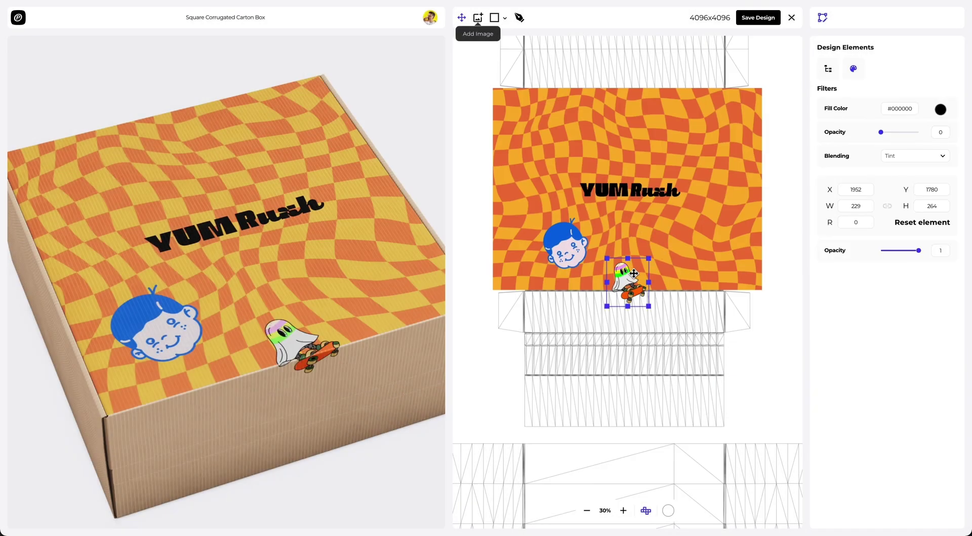
Position the ghost sticker just above the YUM Rush logo, enlarged to 286×329.
left_click_drag(634, 274, 632, 169)
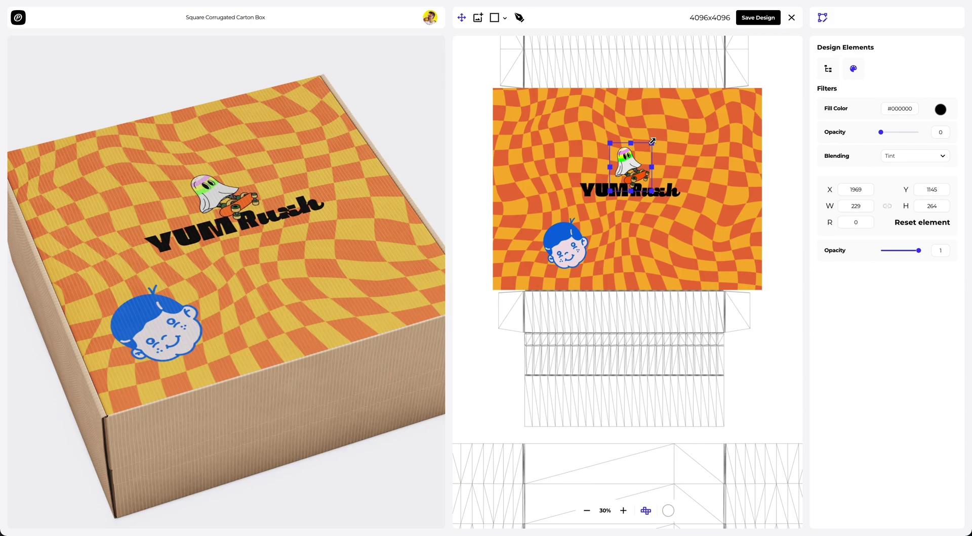
left_click_drag(651, 144, 663, 131)
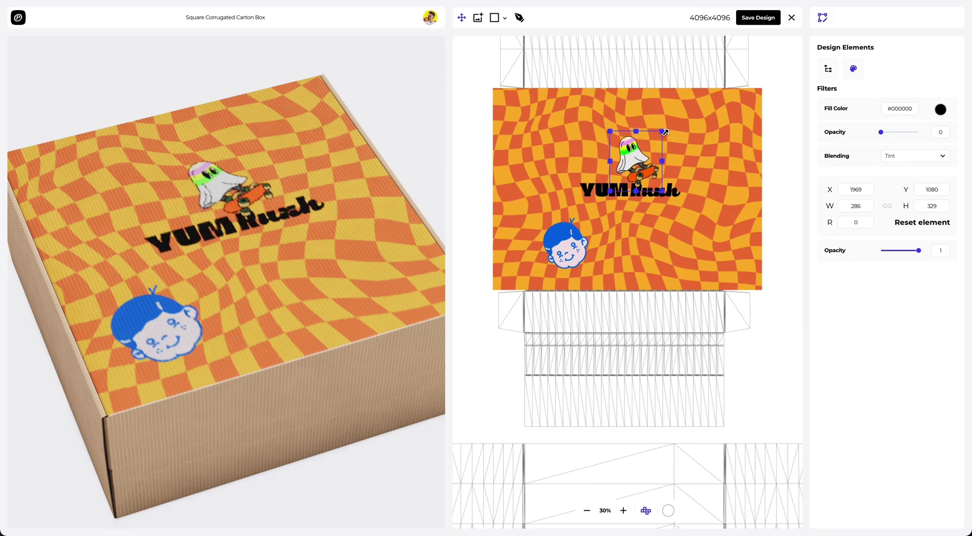
left_click_drag(645, 163, 637, 167)
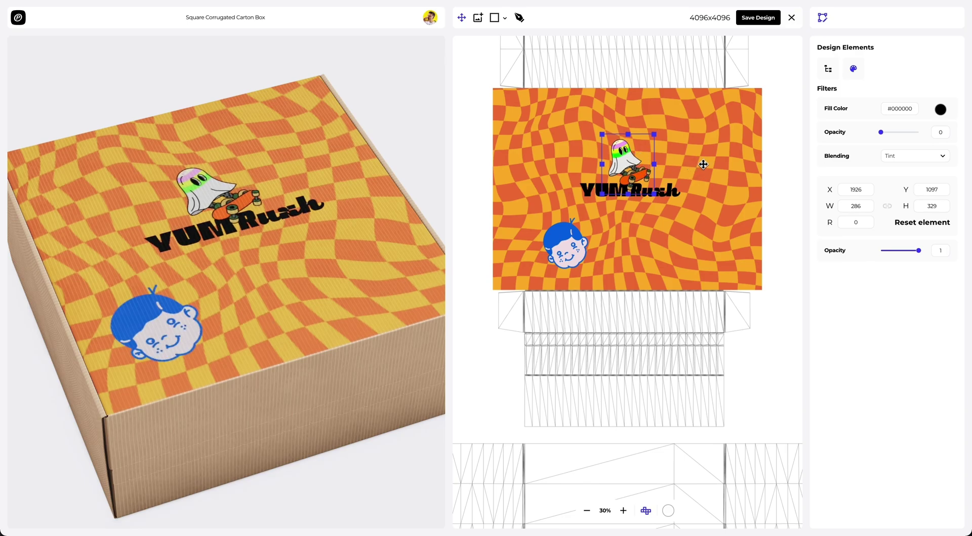
left_click(706, 146)
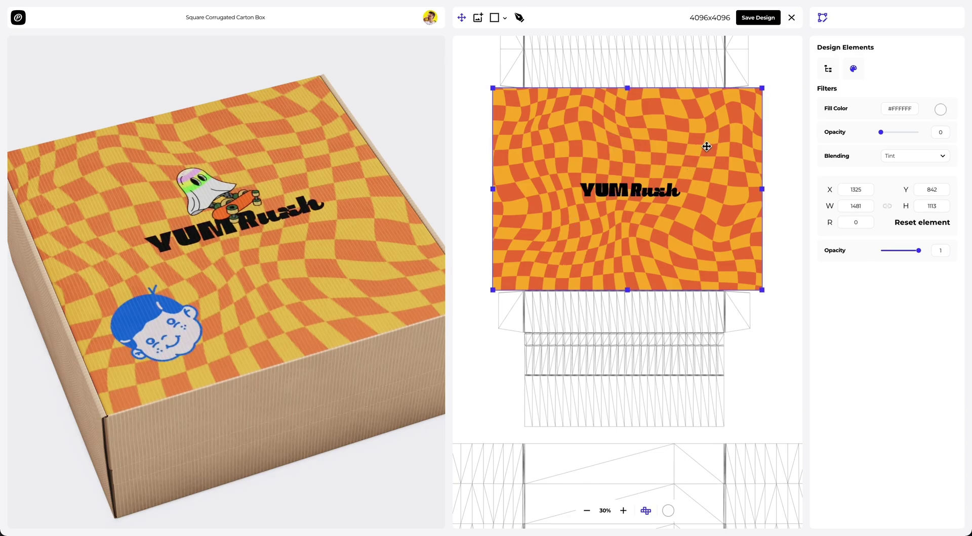
left_click(776, 75)
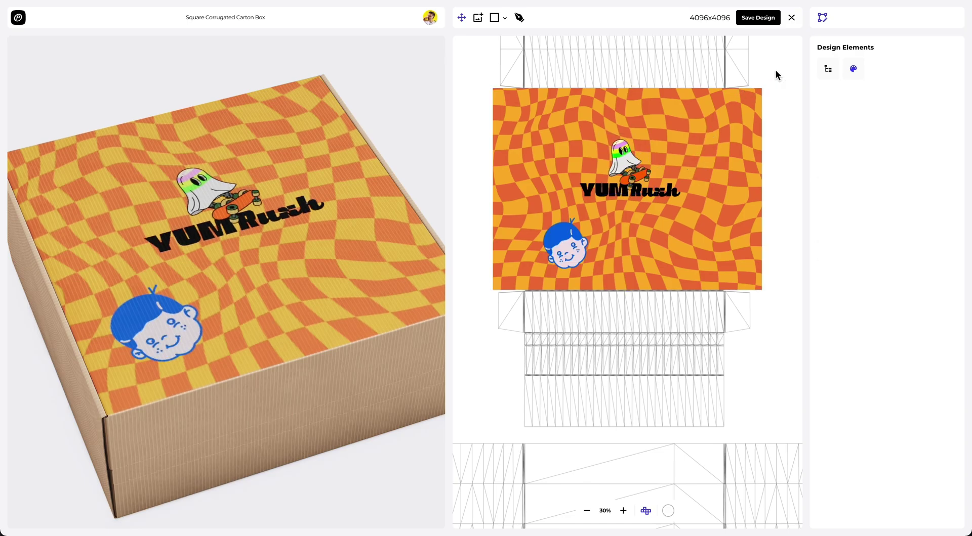
Insert Banana.png as a third image sticker.
left_click(476, 19)
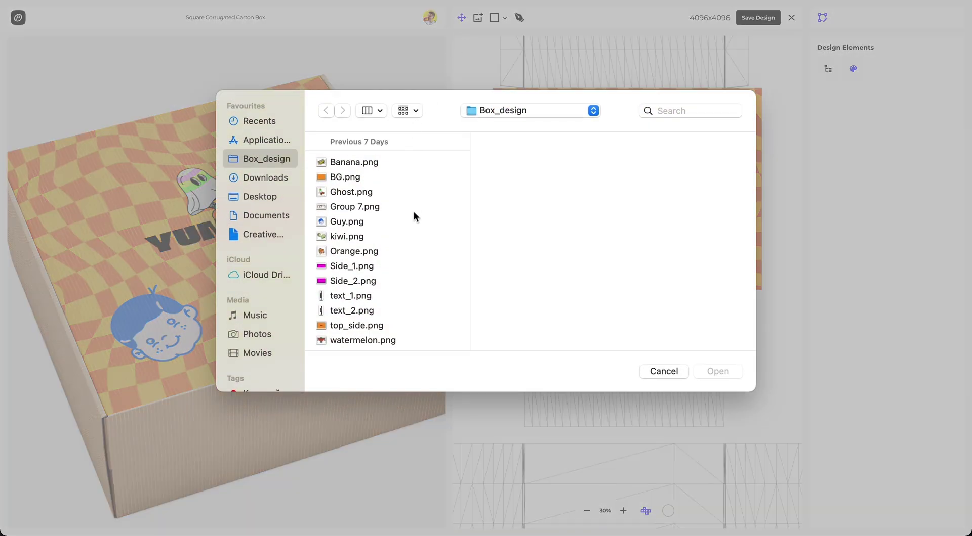
left_click(397, 162)
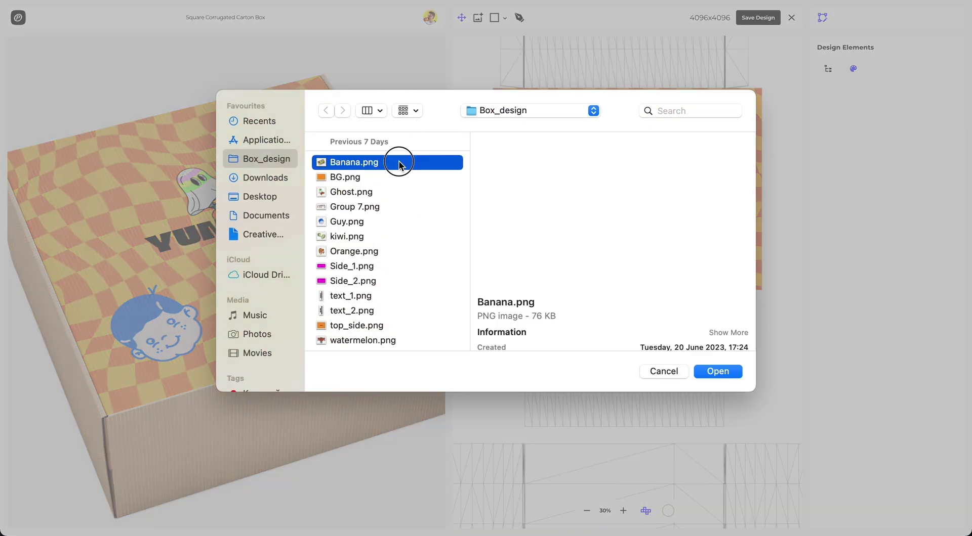
left_click(717, 372)
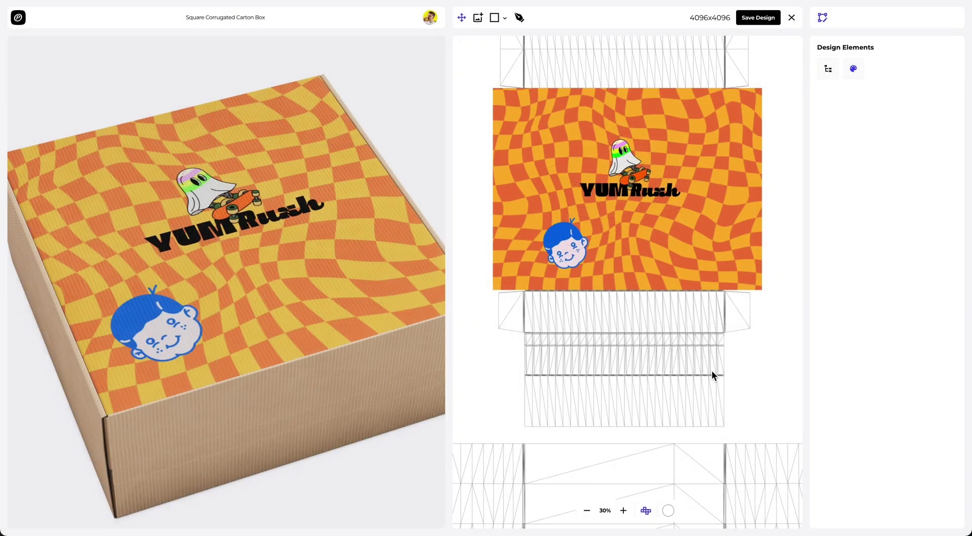
Move the banana sticker to the top panel's top-right corner and size it 328×276.
left_click_drag(635, 275, 686, 115)
left_click(643, 155)
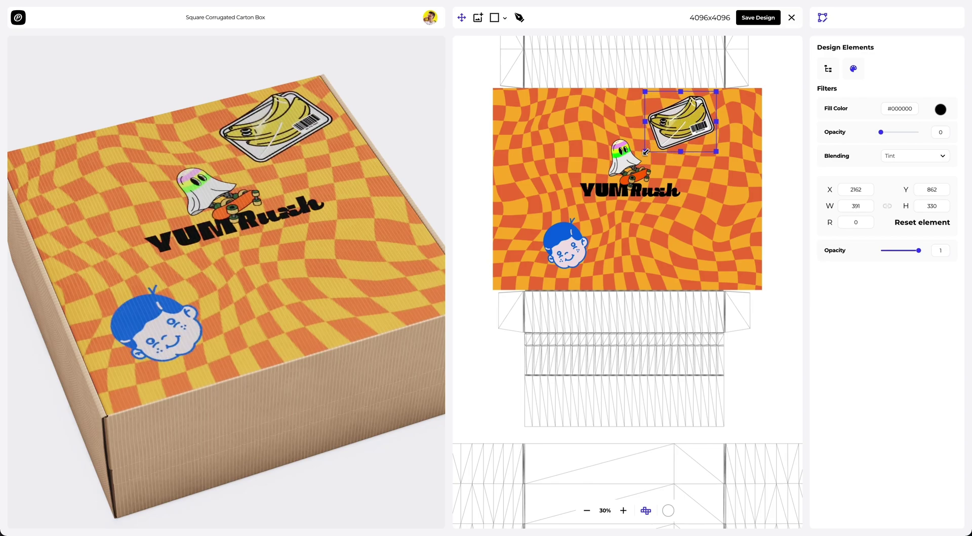
mouse_move(646, 152)
left_mouse_down()
mouse_move(637, 159)
mouse_move(663, 136)
mouse_move(642, 151)
mouse_move(657, 141)
left_mouse_up()
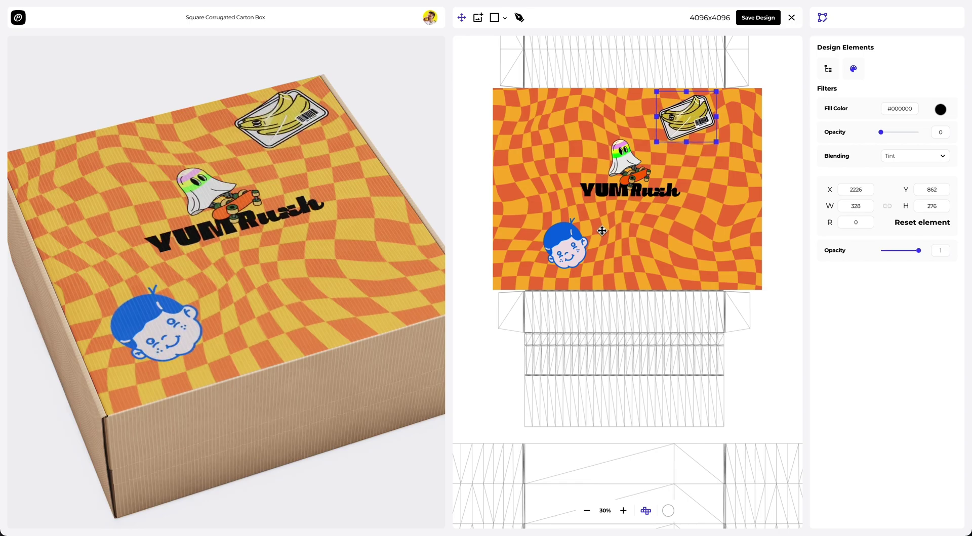
mouse_move(392, 228)
left_mouse_down()
mouse_move(390, 239)
mouse_move(319, 220)
mouse_move(399, 223)
left_mouse_up()
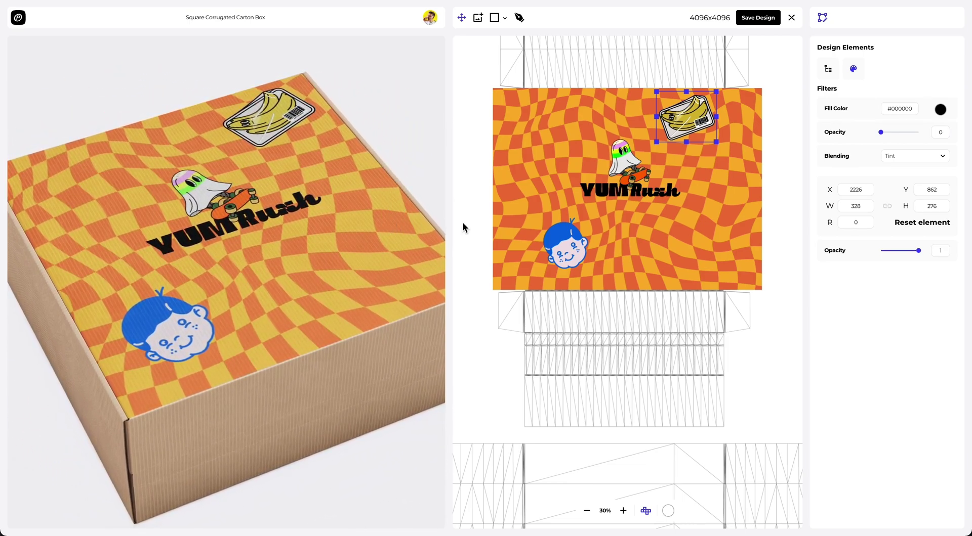
Lower the checkered background layer's opacity.
left_click(711, 252)
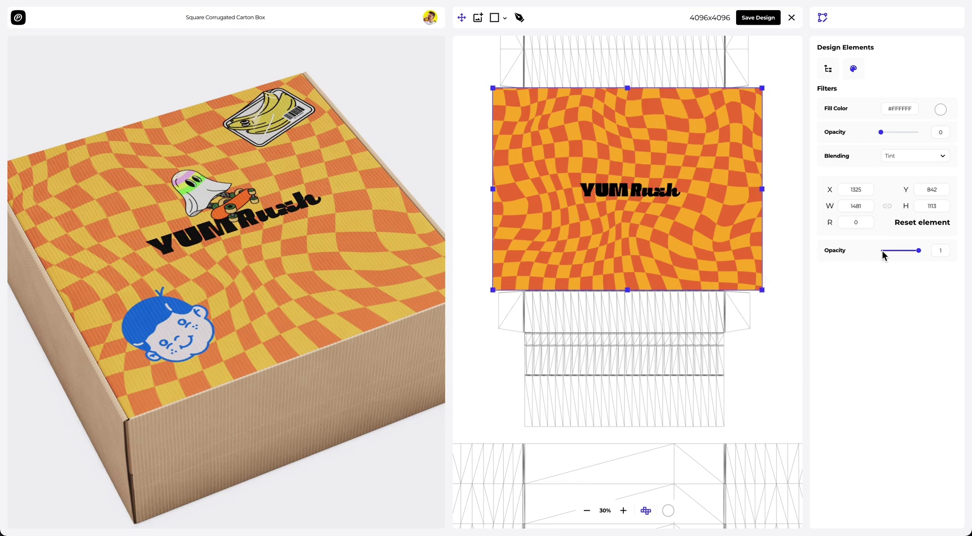
left_click_drag(919, 254, 946, 240)
left_click(777, 351)
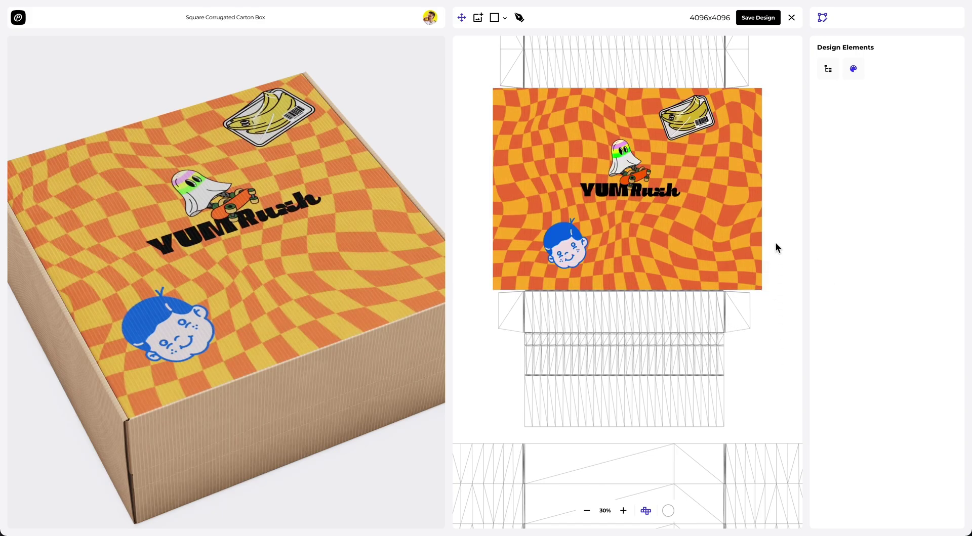
left_click(696, 124)
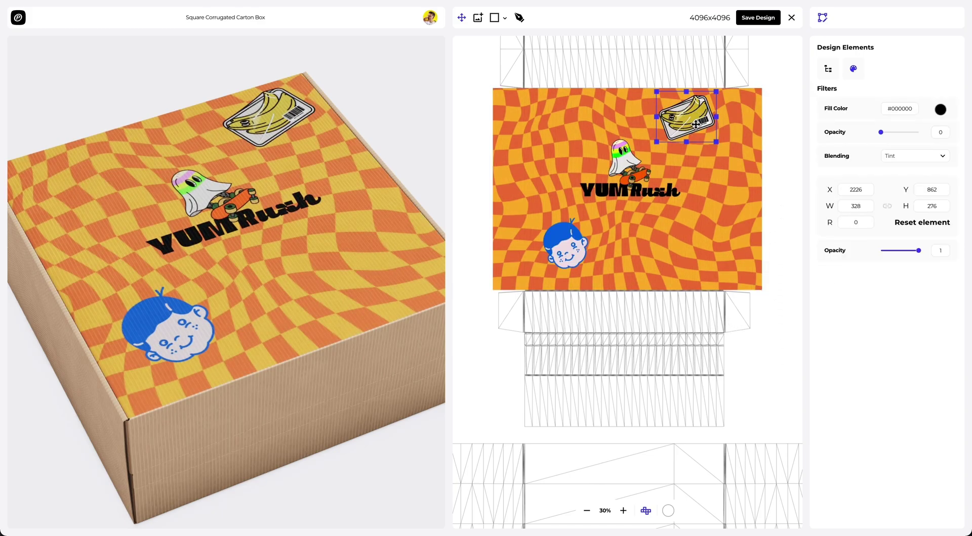
left_click(765, 65)
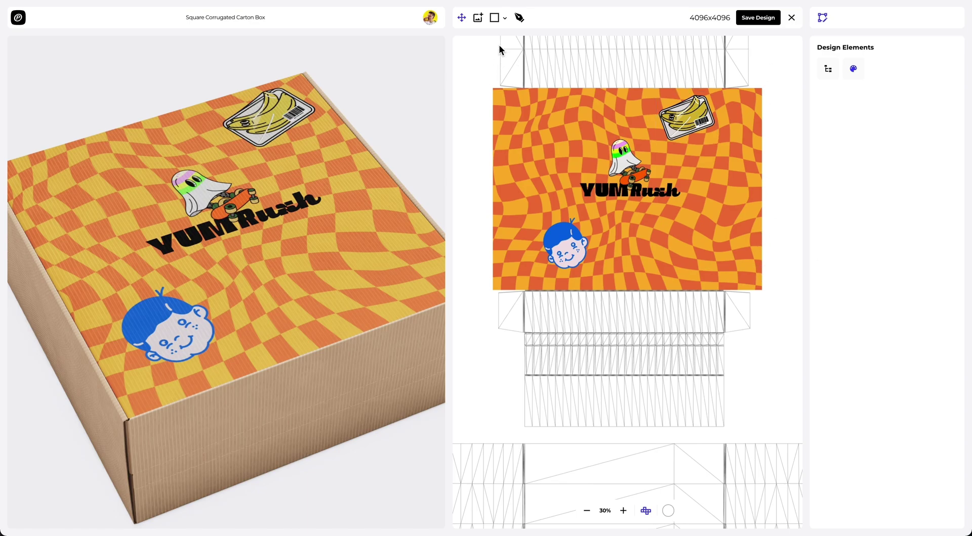
Insert Side_1.png and move the magenta panel onto the flap above the top panel.
left_click(478, 19)
left_click(373, 271)
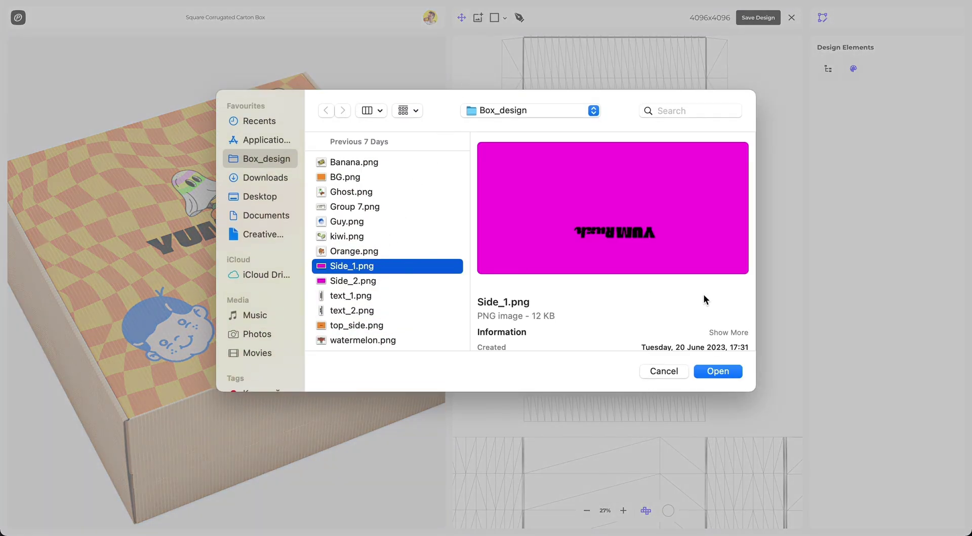
left_click(717, 372)
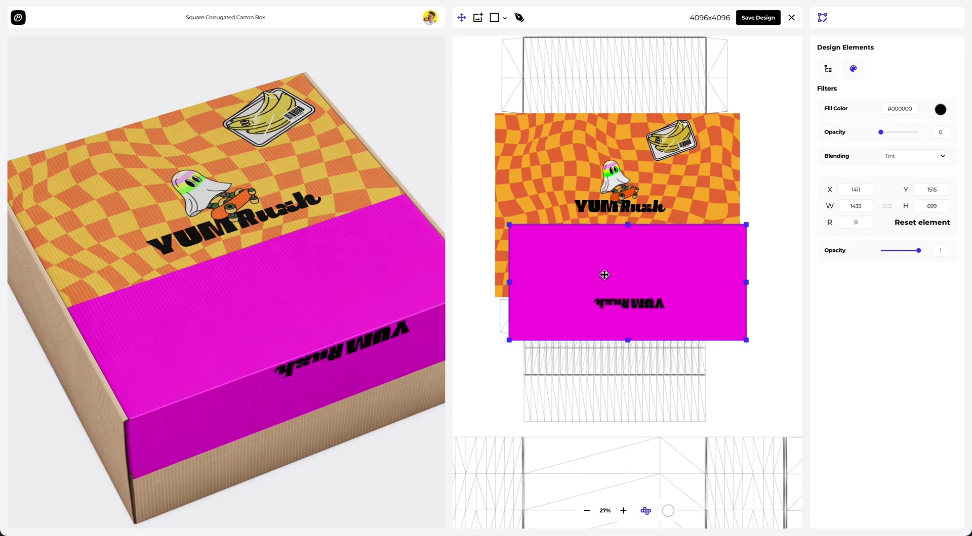
left_click_drag(604, 275, 574, 74)
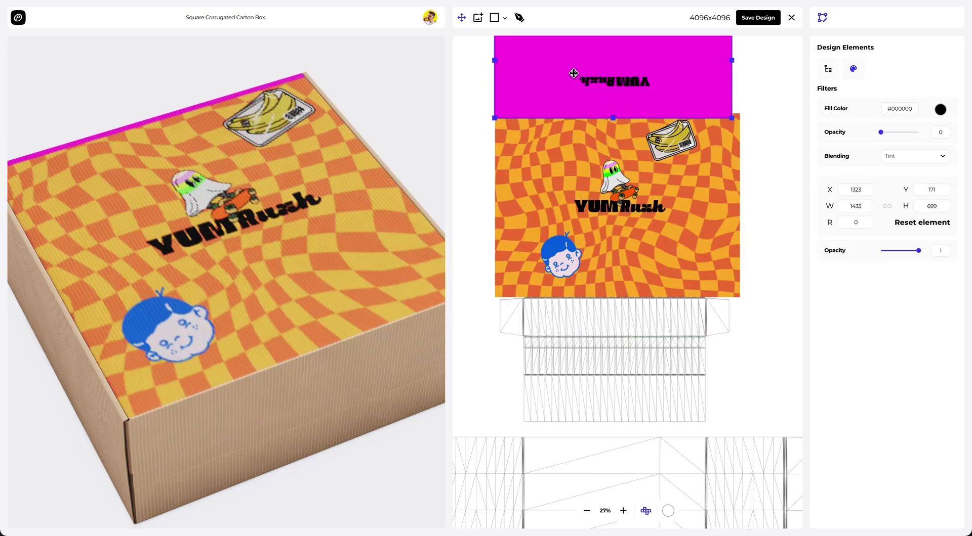
left_click_drag(131, 299, 289, 278)
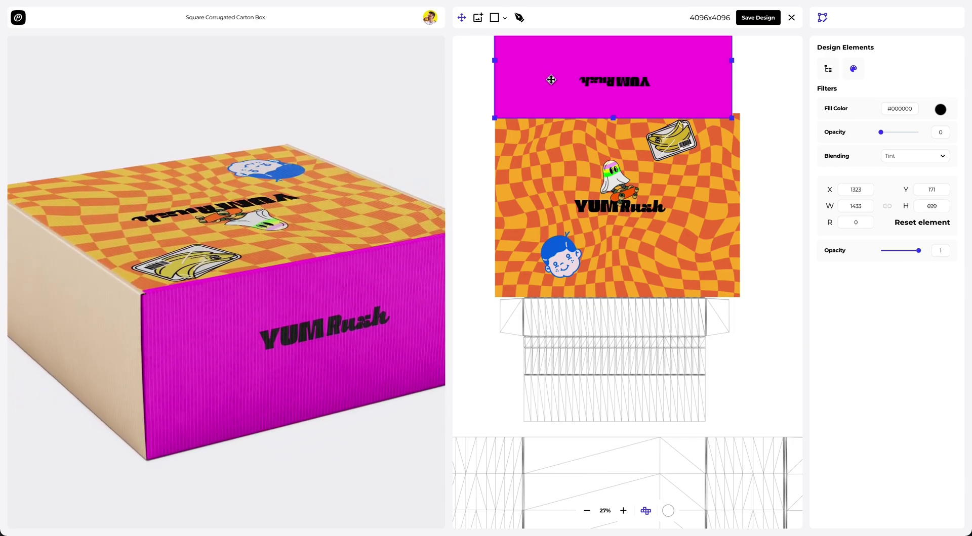
left_click_drag(550, 79, 565, 75)
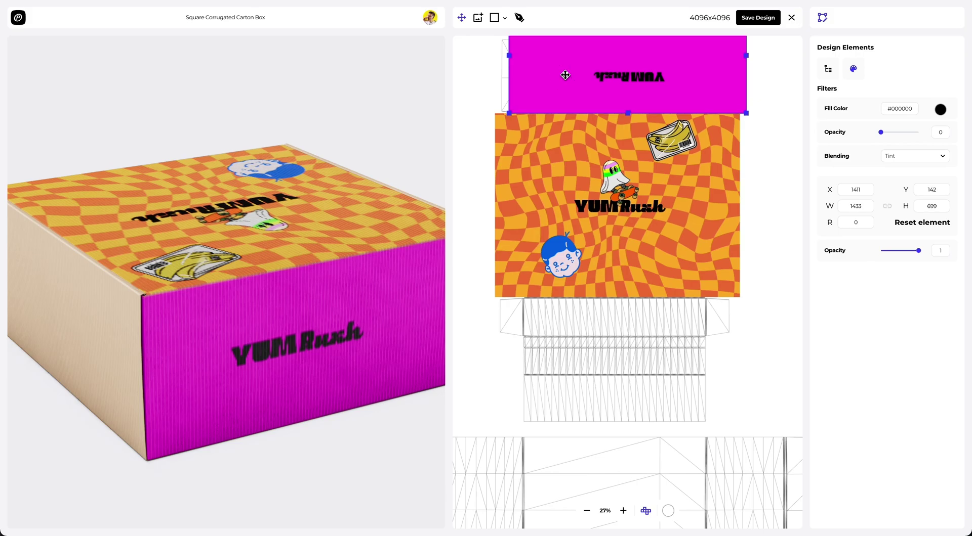
Pan the dieline to bring the top flap area into view.
scroll(200, 268, "up", 5)
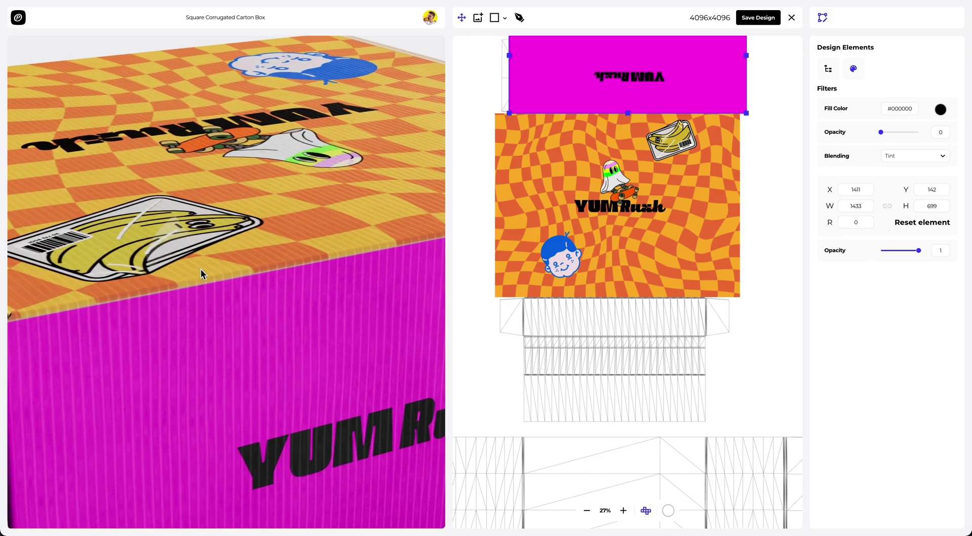
left_click(673, 173)
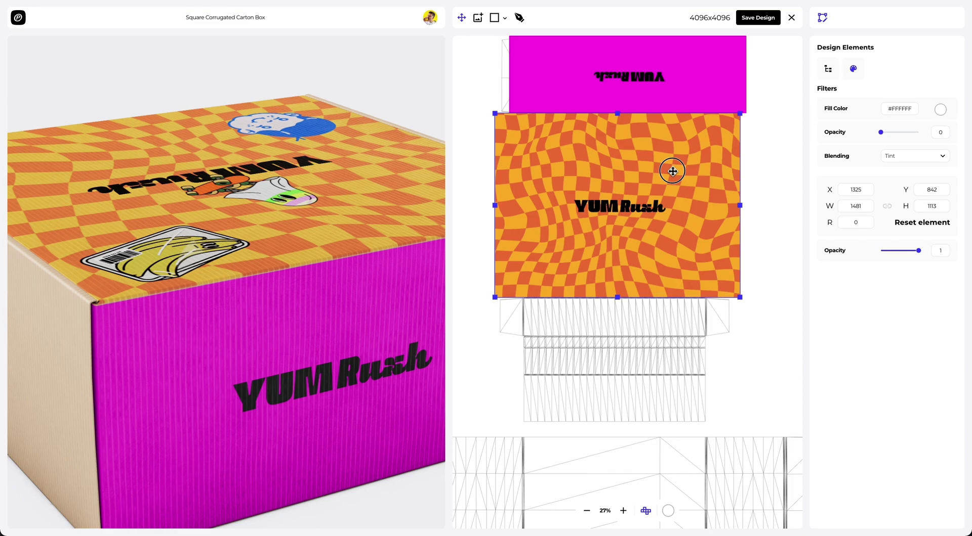
scroll(693, 131, "up", 1)
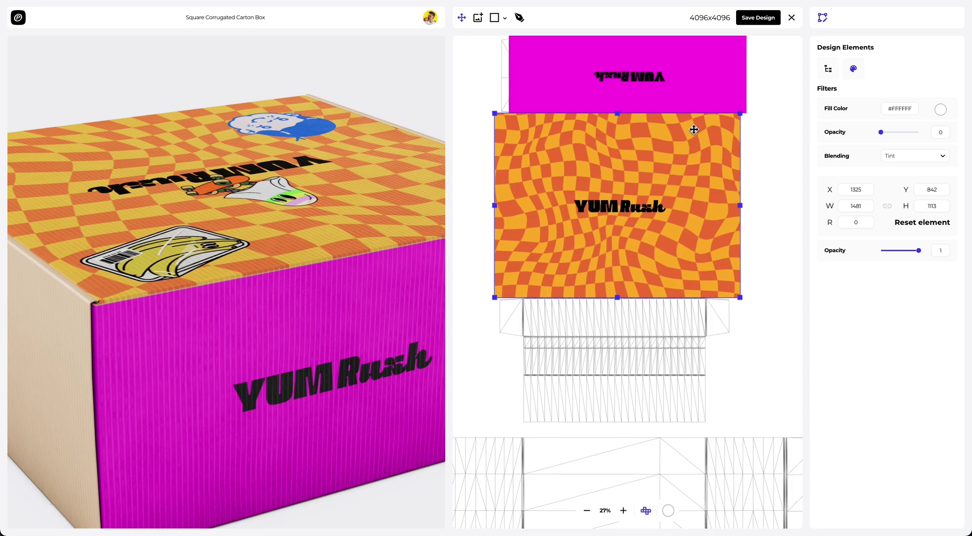
left_click(776, 141)
scroll(775, 142, "up", 3)
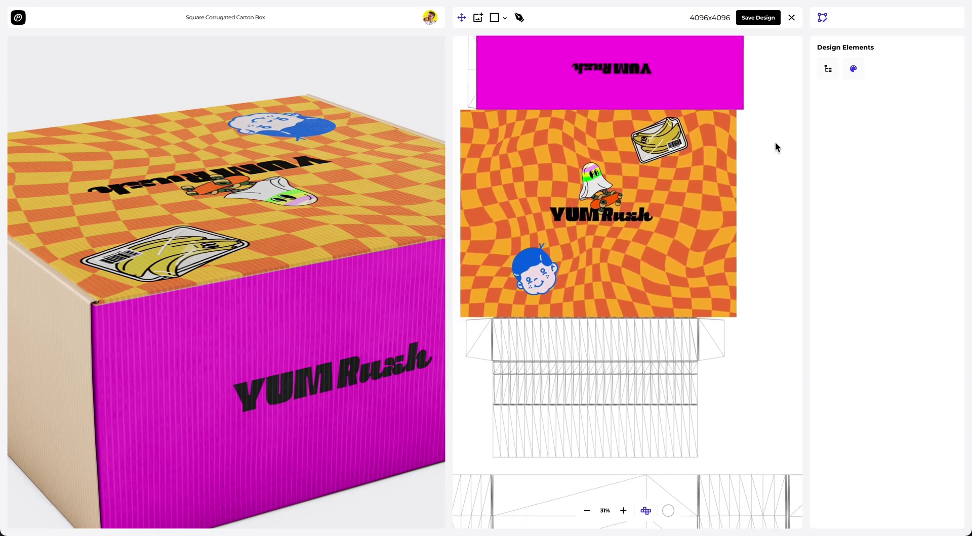
scroll(770, 172, "up", 2)
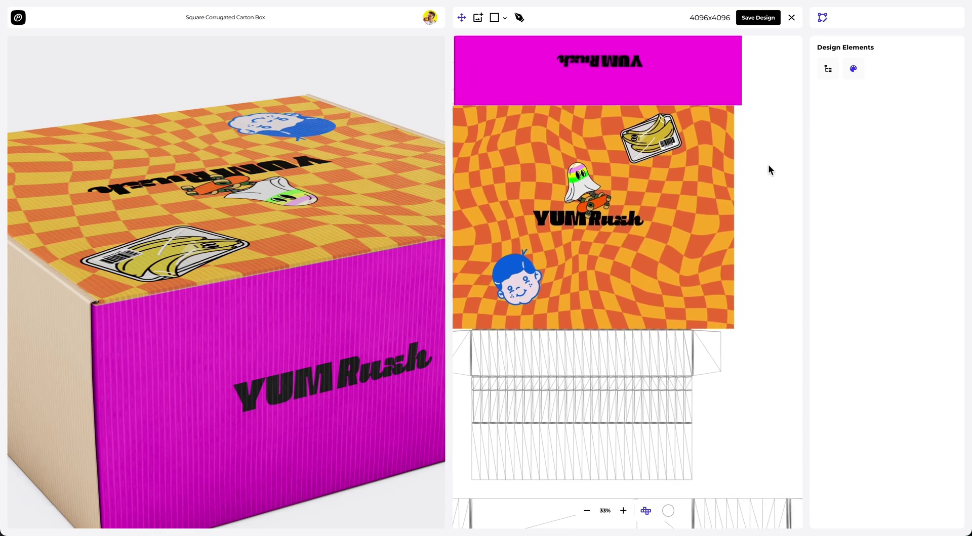
scroll(767, 164, "down", 2)
left_click(768, 167)
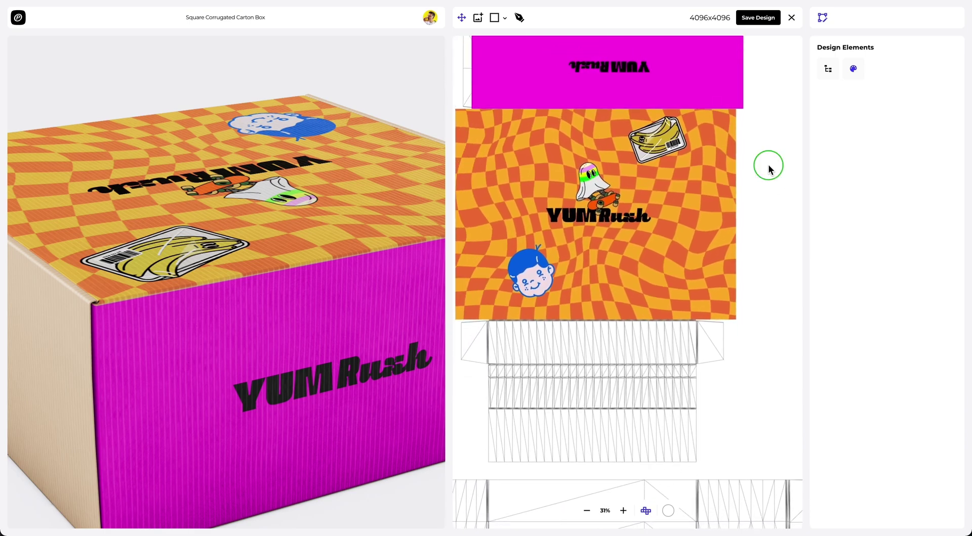
left_click_drag(768, 169, 774, 354)
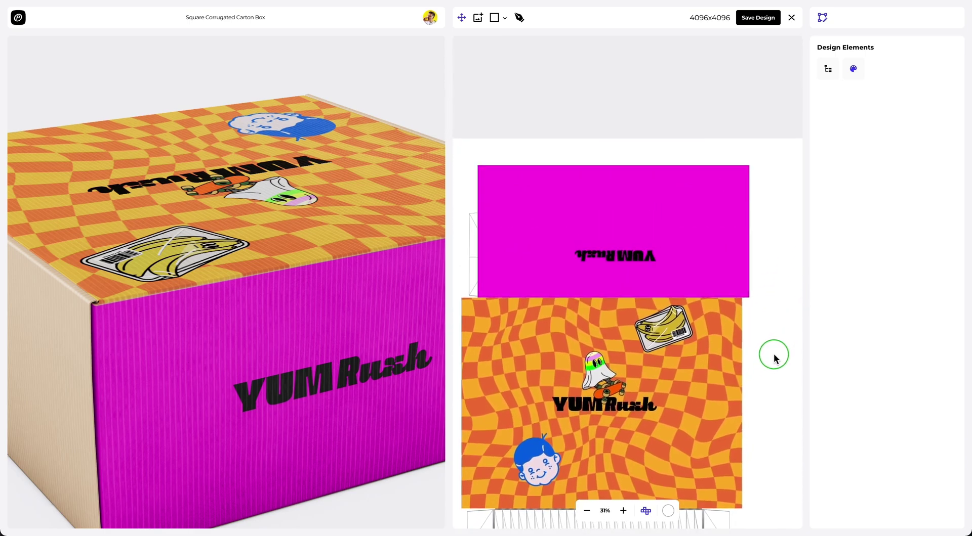
Shrink the magenta panel to fit the flap and nudge it down into place.
left_click(722, 222)
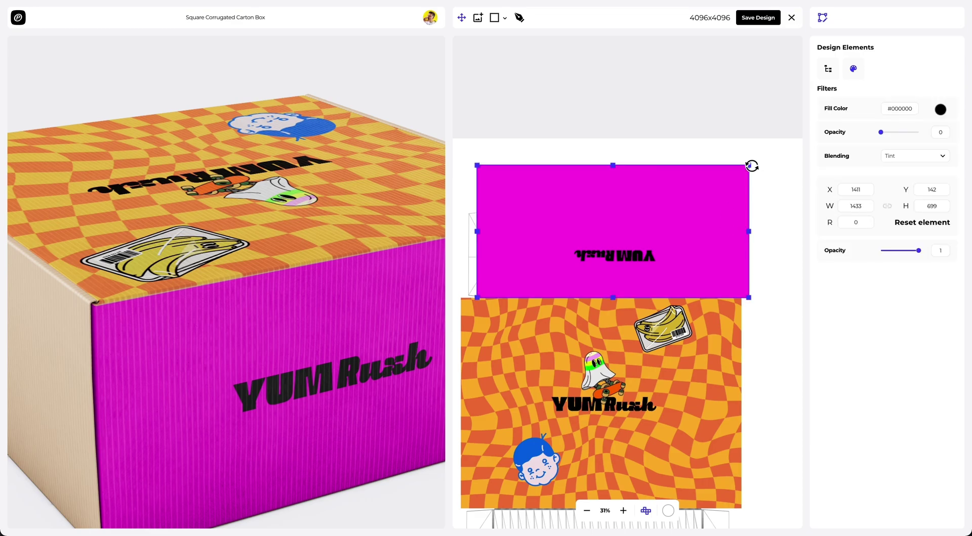
left_click_drag(751, 165, 722, 208)
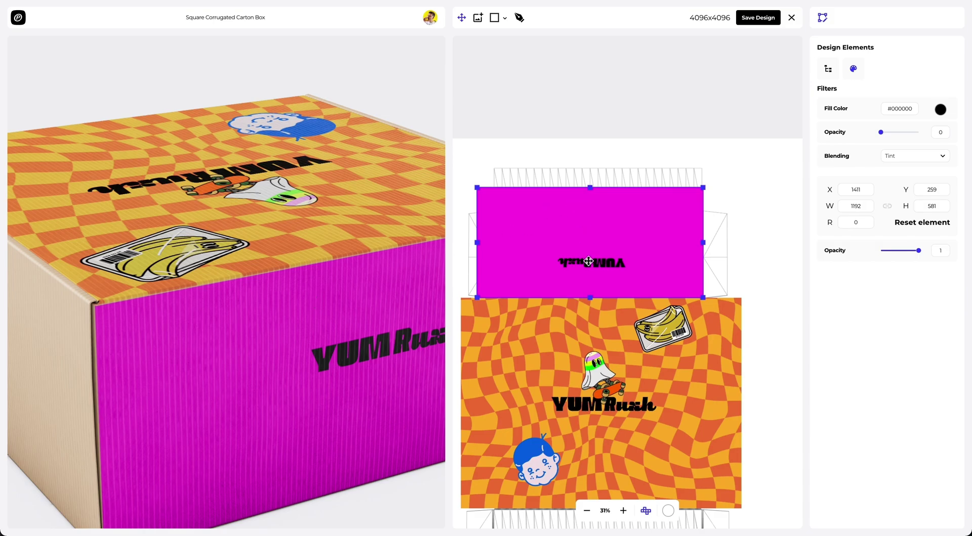
left_click_drag(477, 298, 497, 298)
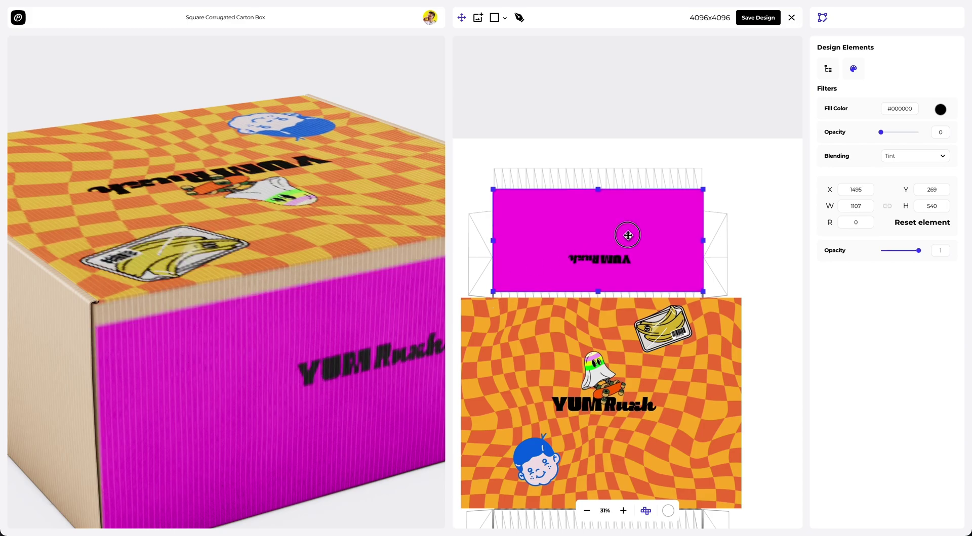
left_click_drag(627, 232, 627, 241)
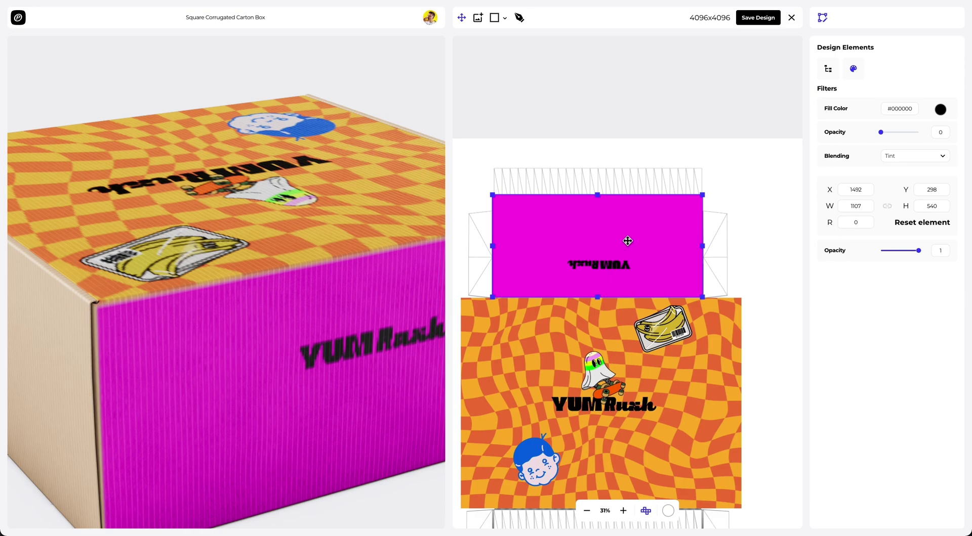
left_click_drag(679, 245, 680, 246)
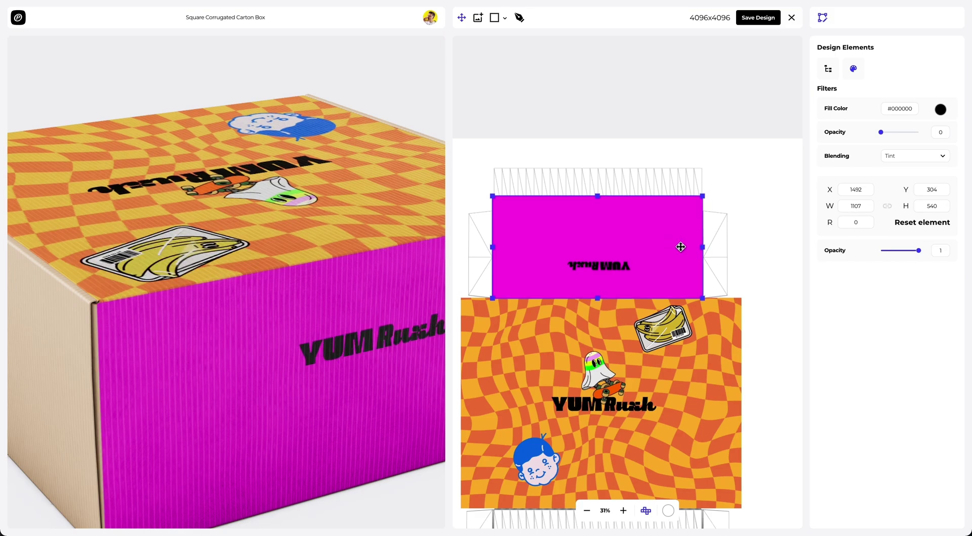
scroll(353, 280, "down", 5)
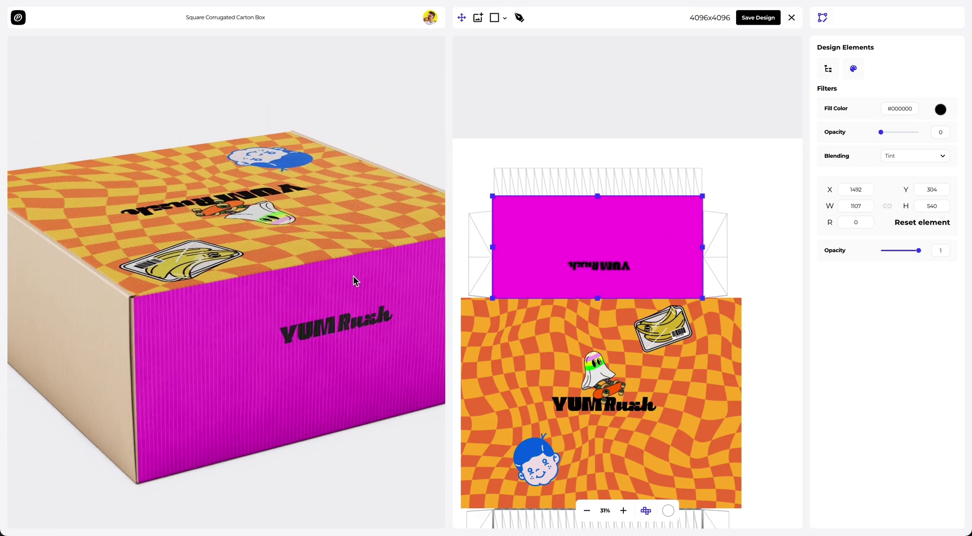
left_click_drag(346, 280, 262, 293)
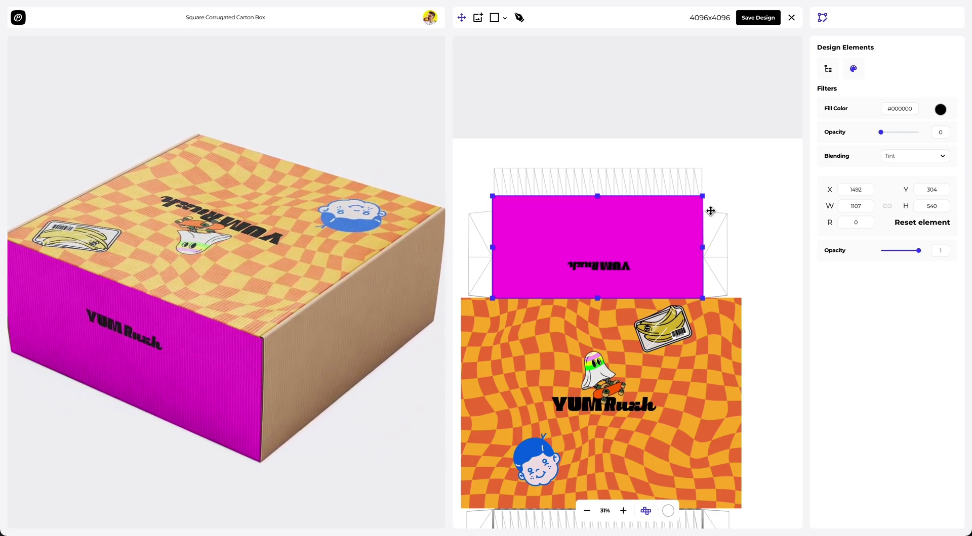
left_click(753, 198)
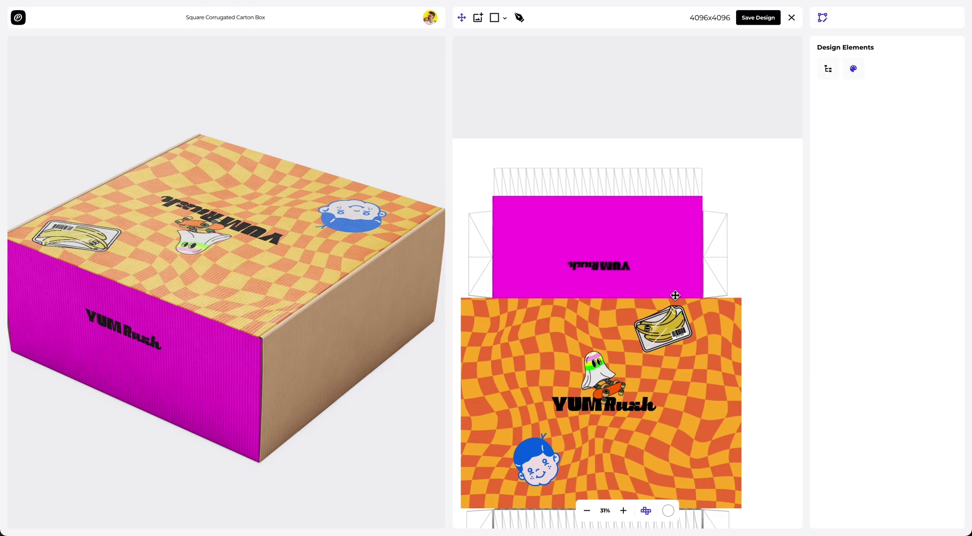
left_click_drag(675, 296, 693, 119)
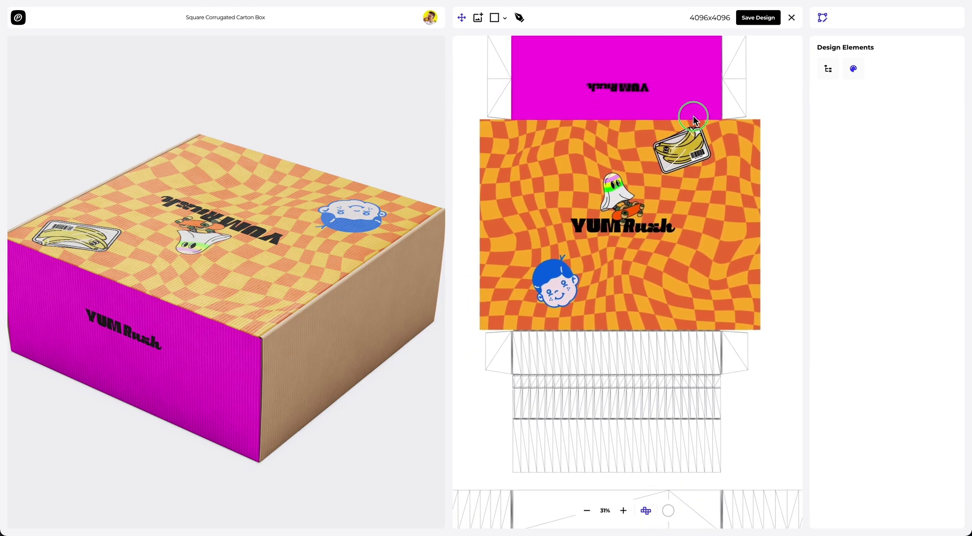
Insert Side_2.png onto the dieline.
left_click(478, 18)
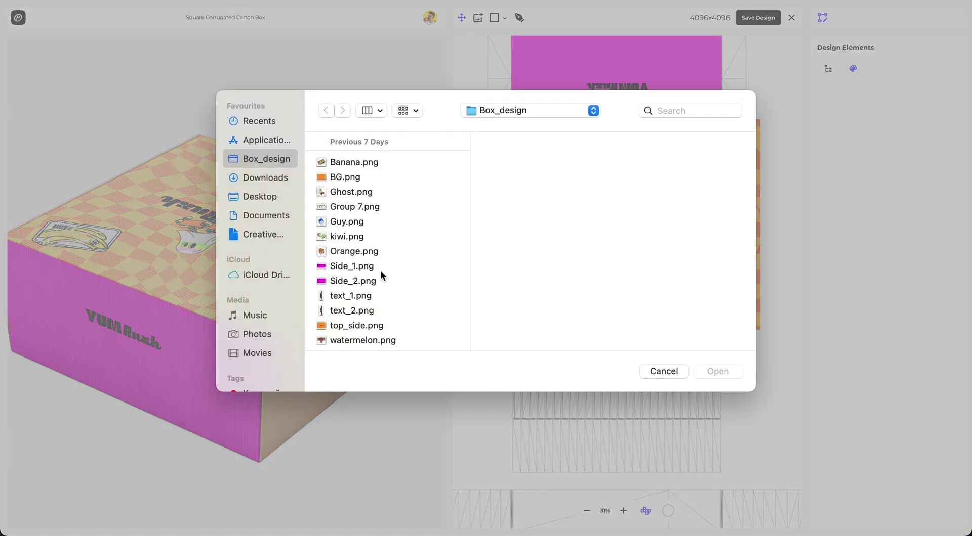
left_click(377, 267)
left_click(376, 282)
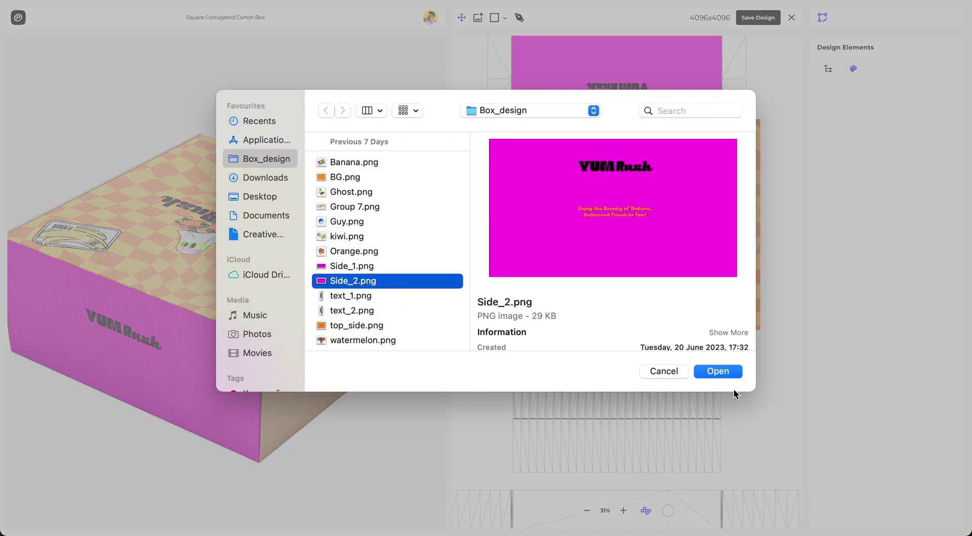
left_click(723, 372)
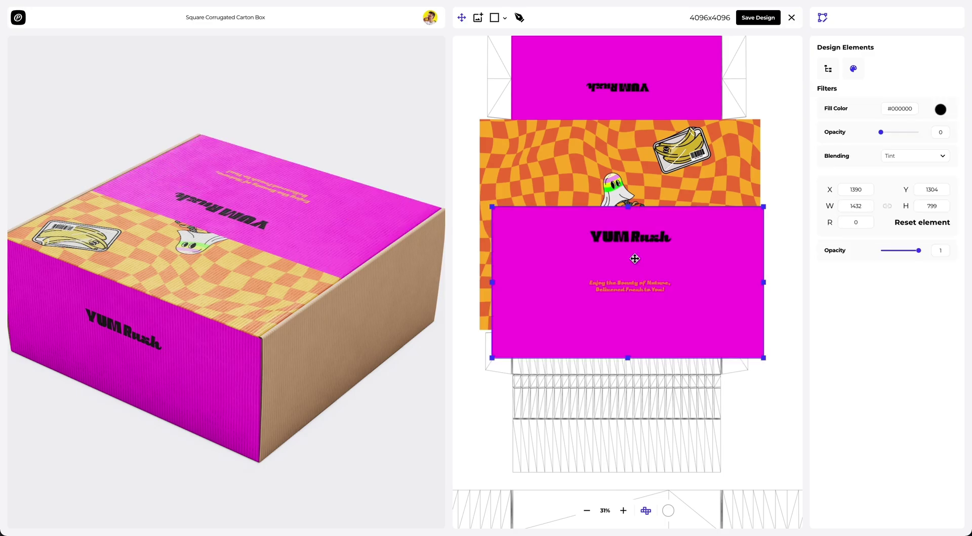
left_click_drag(392, 310, 241, 310)
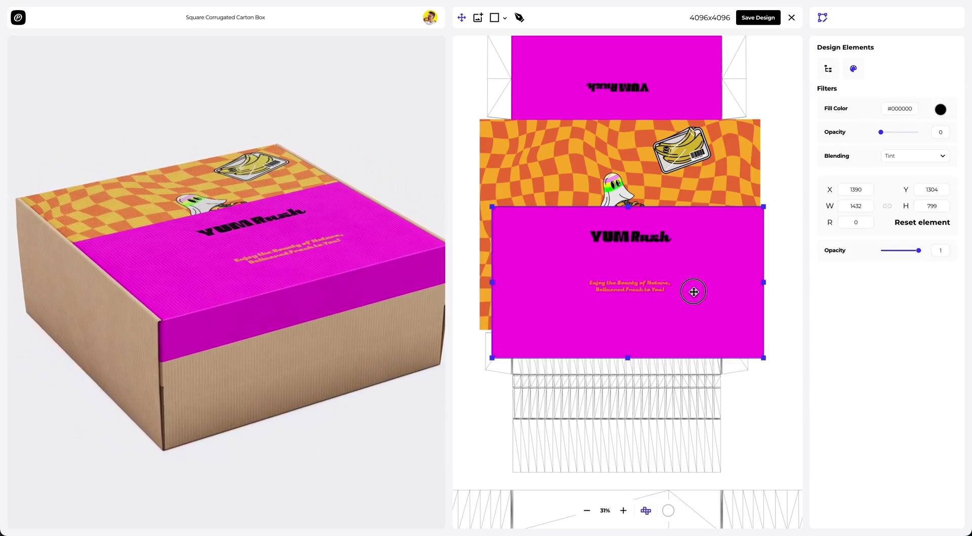
Fit the Side_2 artwork on the front panel at 1116×623, X 1489, Y 1956.
left_click_drag(691, 290, 712, 417)
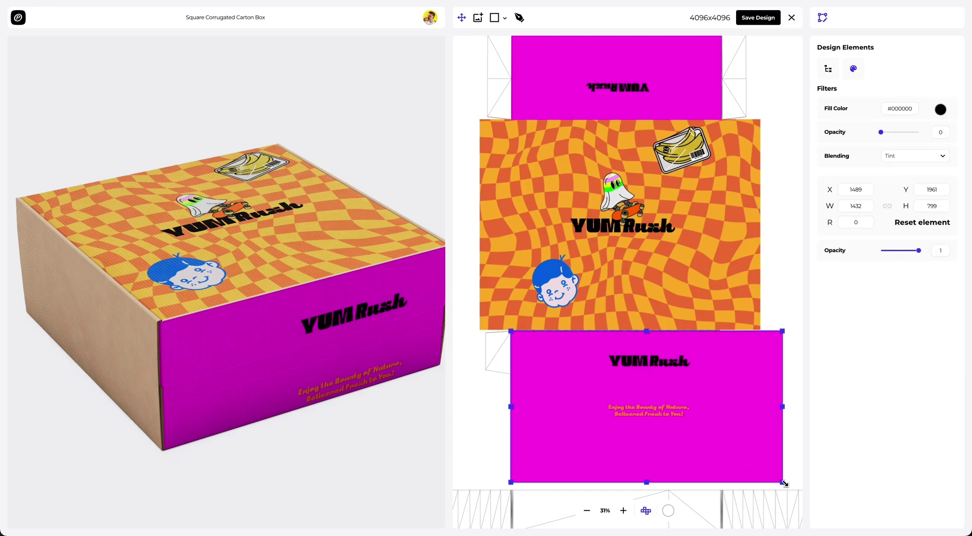
left_click_drag(783, 483, 718, 458)
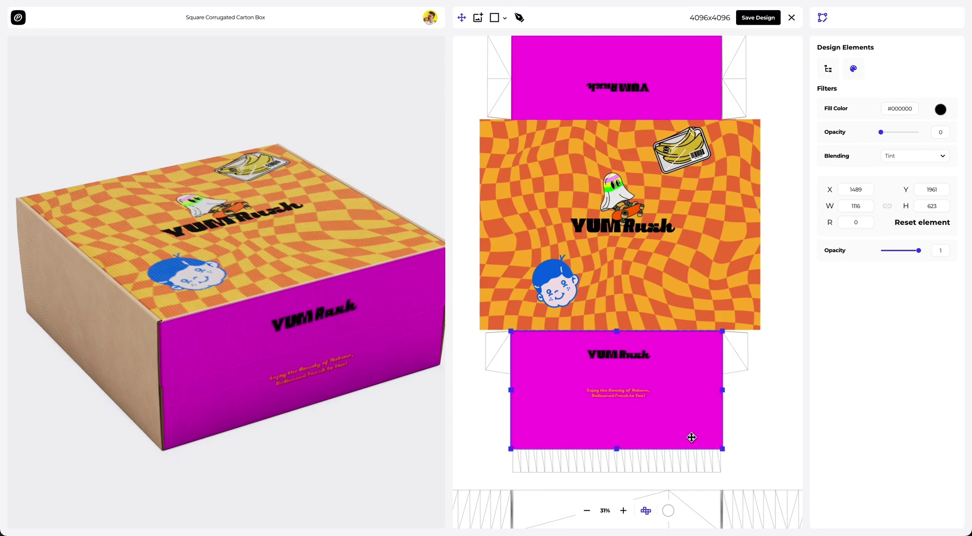
left_click_drag(663, 382, 662, 382)
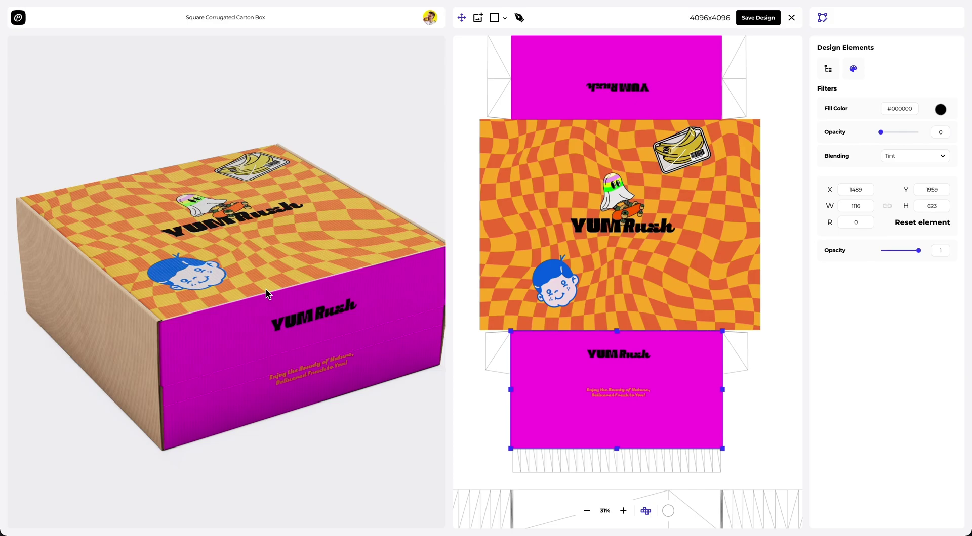
scroll(267, 294, "up", 5)
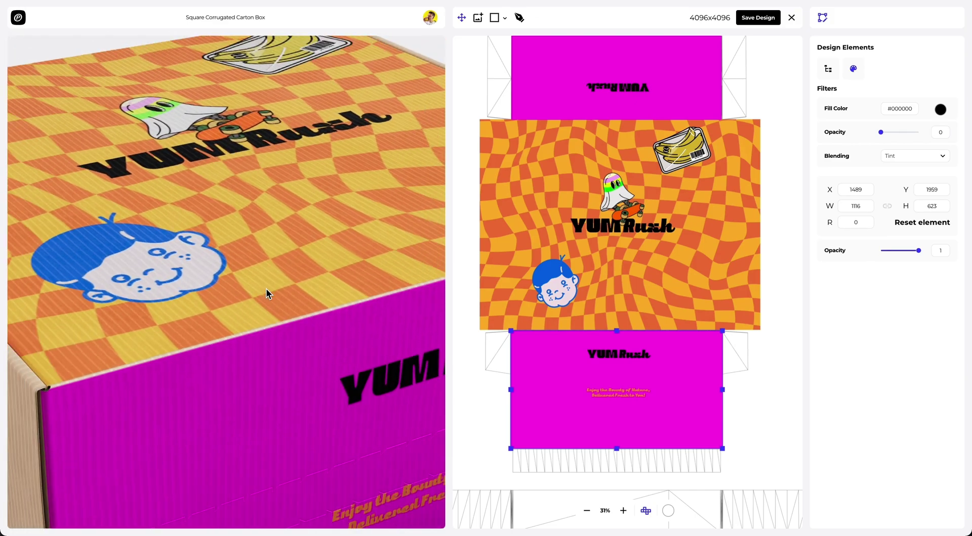
key("Up")
key("Up")
key("Up")
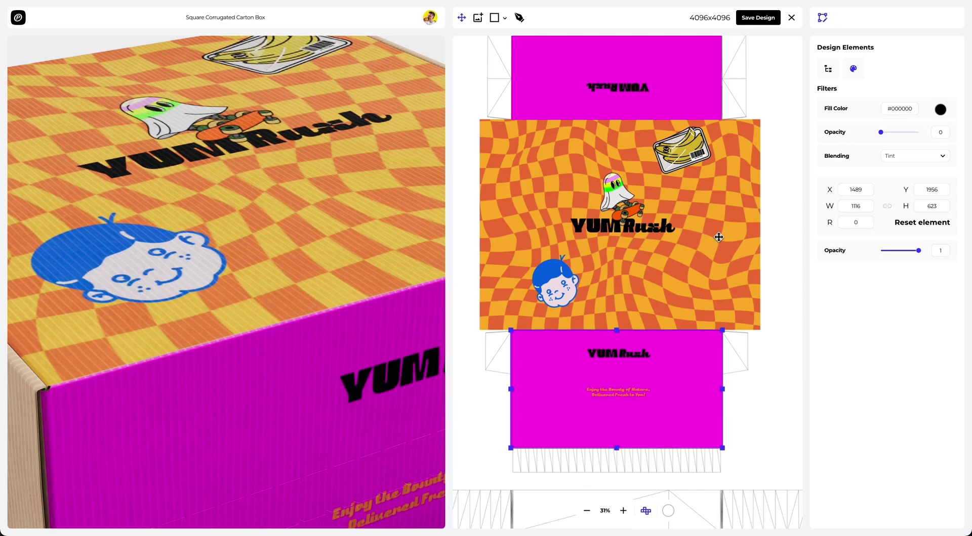
scroll(321, 299, "down", 5)
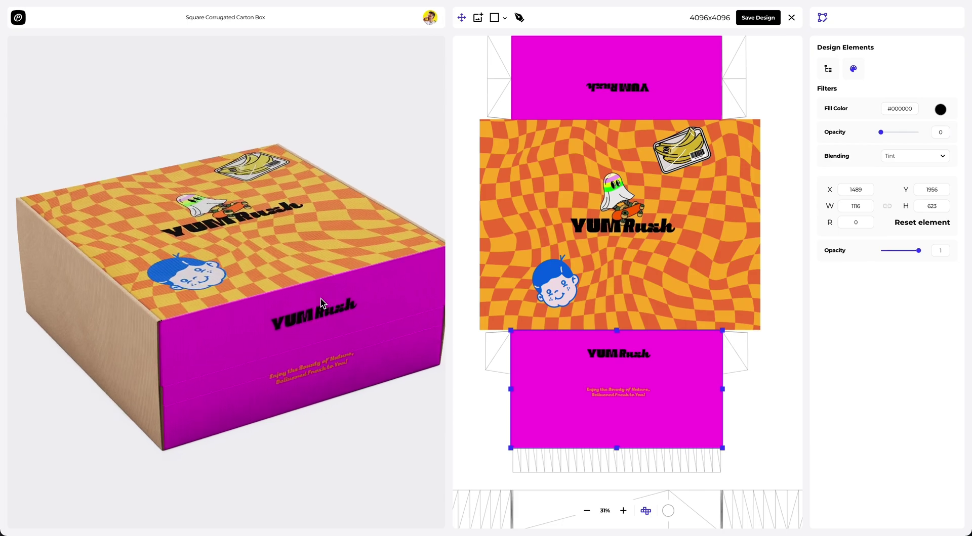
left_click_drag(247, 318, 53, 314)
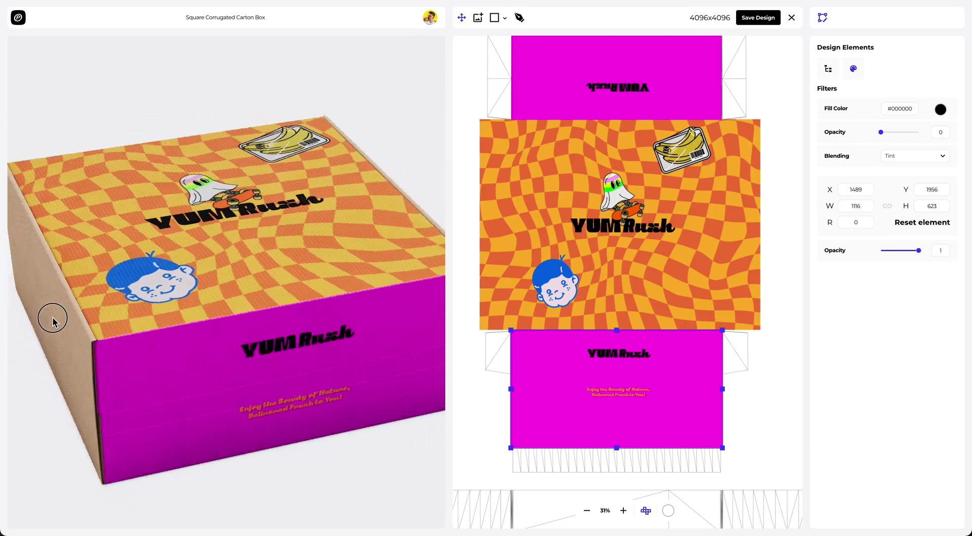
left_click_drag(110, 352, 86, 330)
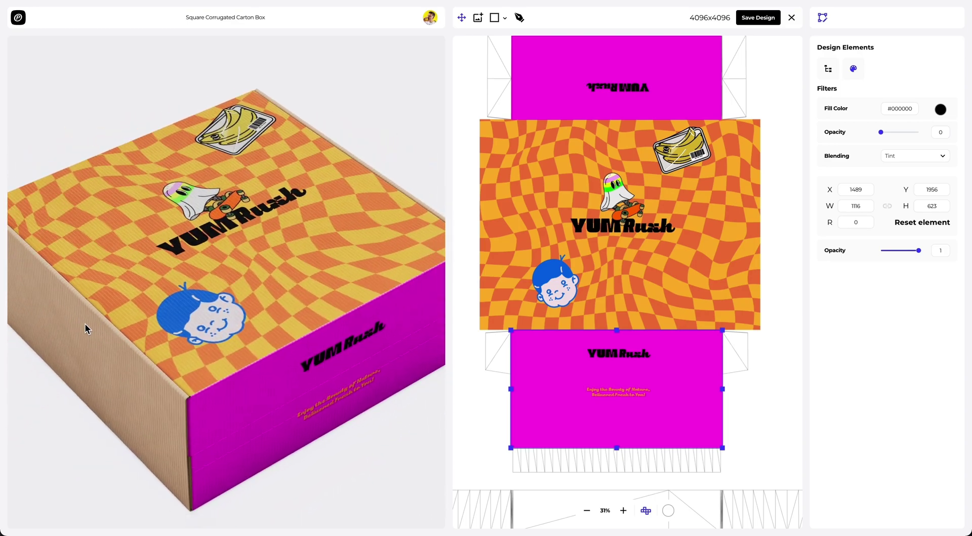
scroll(86, 329, "down", 3)
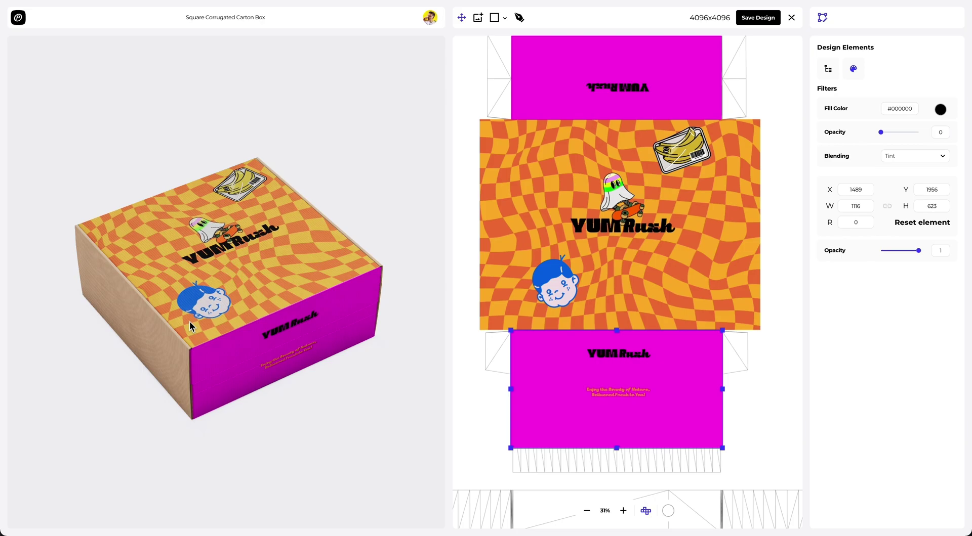
Save the box design and orbit the finished 3D mockup.
left_click(759, 19)
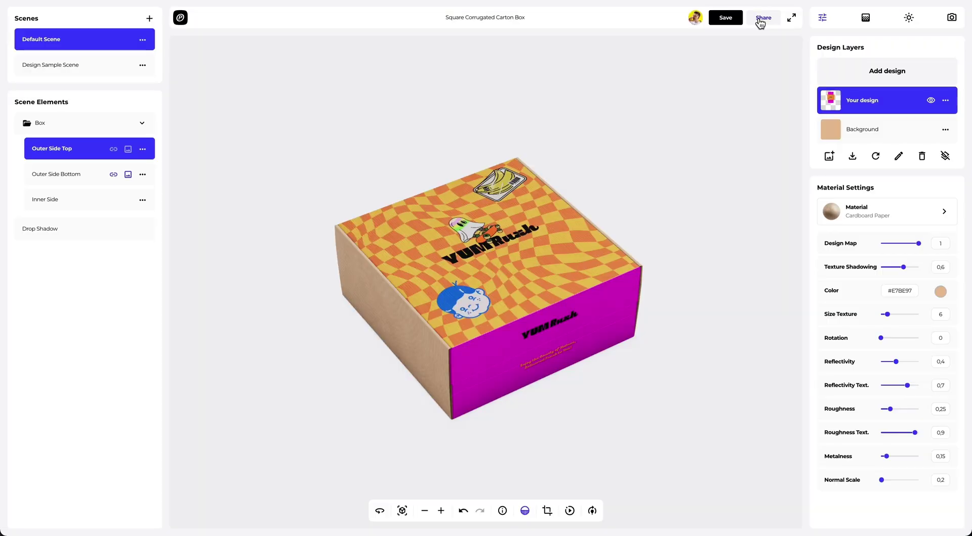
mouse_move(606, 262)
left_mouse_down()
mouse_move(506, 264)
mouse_move(611, 267)
left_mouse_up()
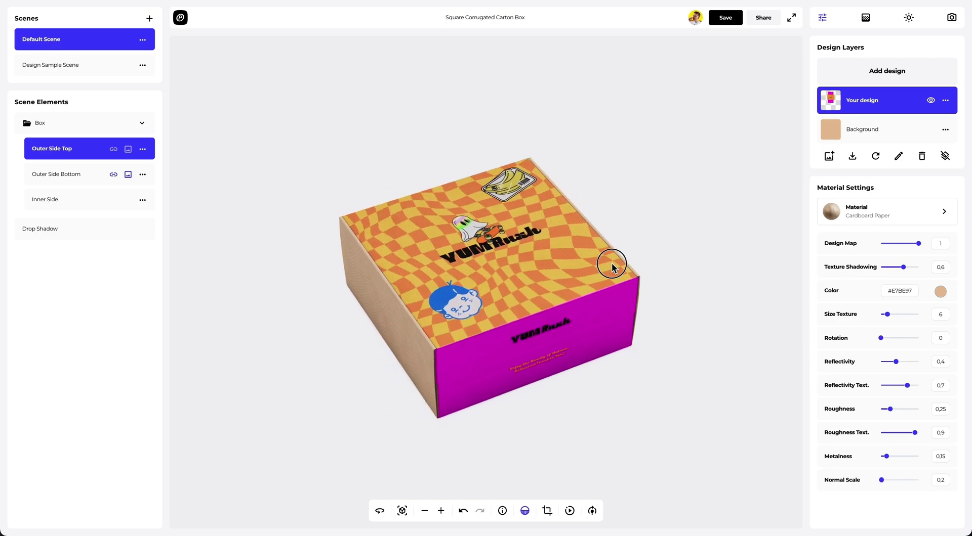
Add text_1.png from the Box_design folder as a new design.
left_click(899, 73)
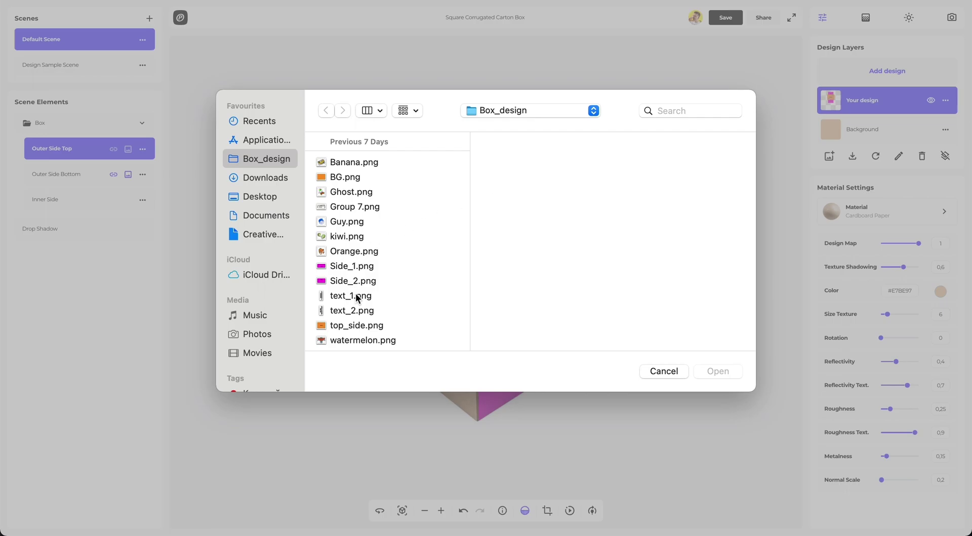
left_click(414, 294)
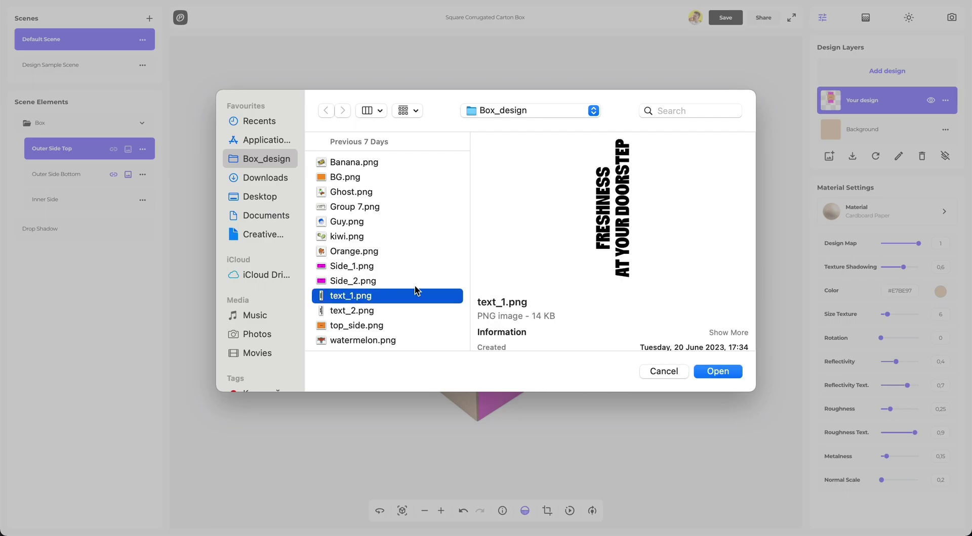
left_click(717, 372)
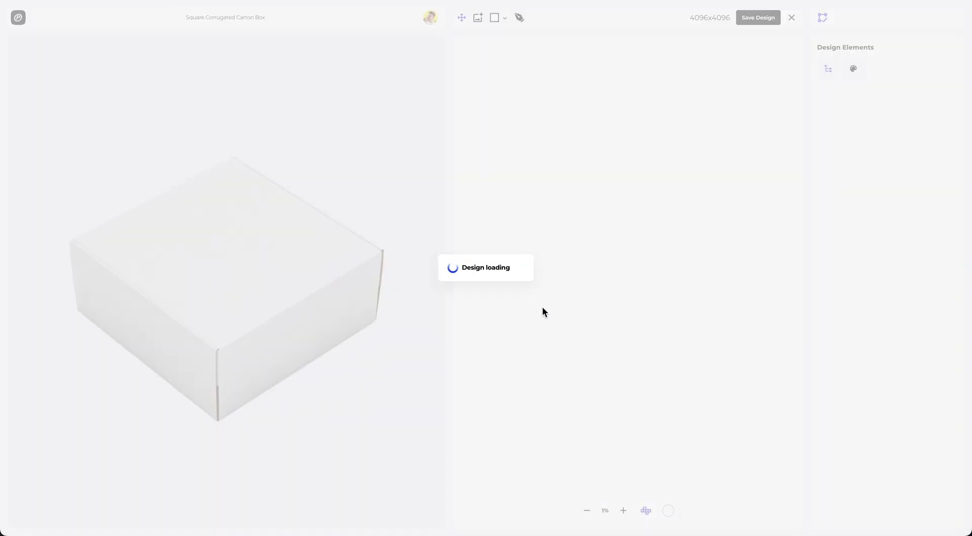
Move the FRESHNESS AT YOUR DOORSTEP slogan down onto the kraft side panel.
left_click_drag(374, 301, 258, 294)
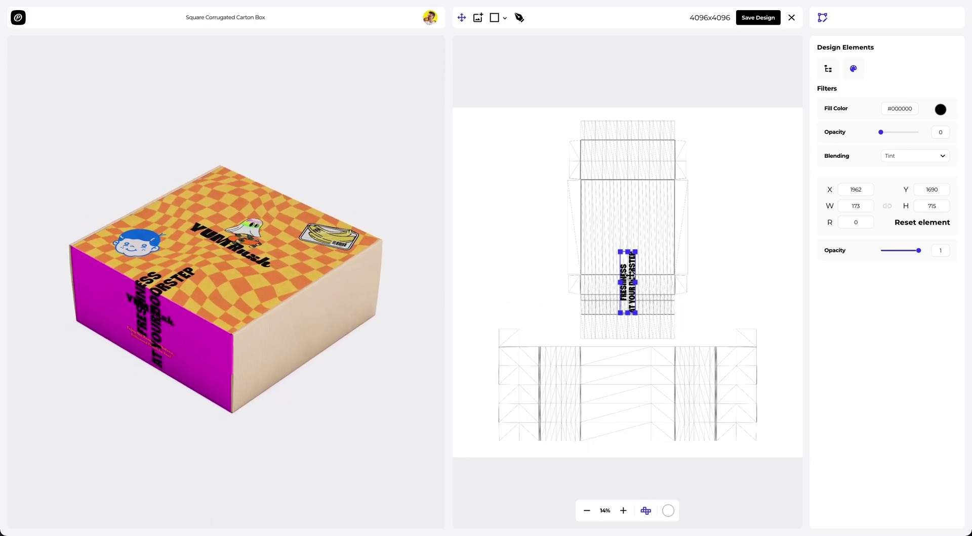
left_click_drag(628, 276, 560, 390)
left_click(291, 336)
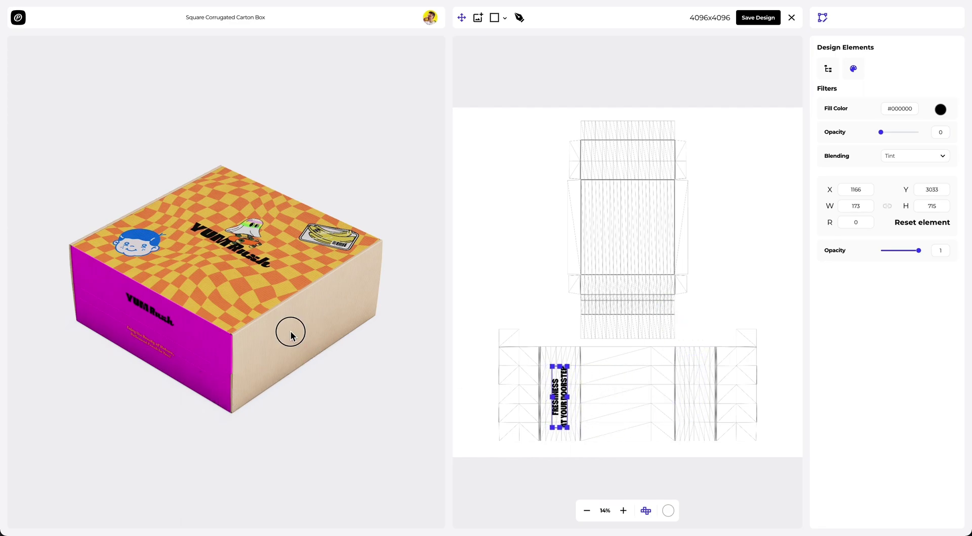
left_click_drag(291, 336, 424, 332)
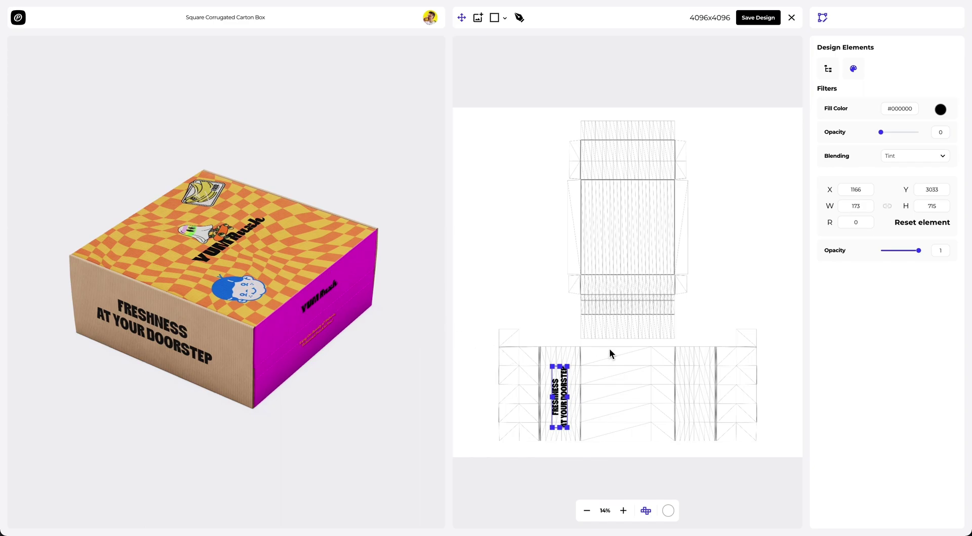
scroll(609, 350, "down", 1)
scroll(609, 350, "up", 5)
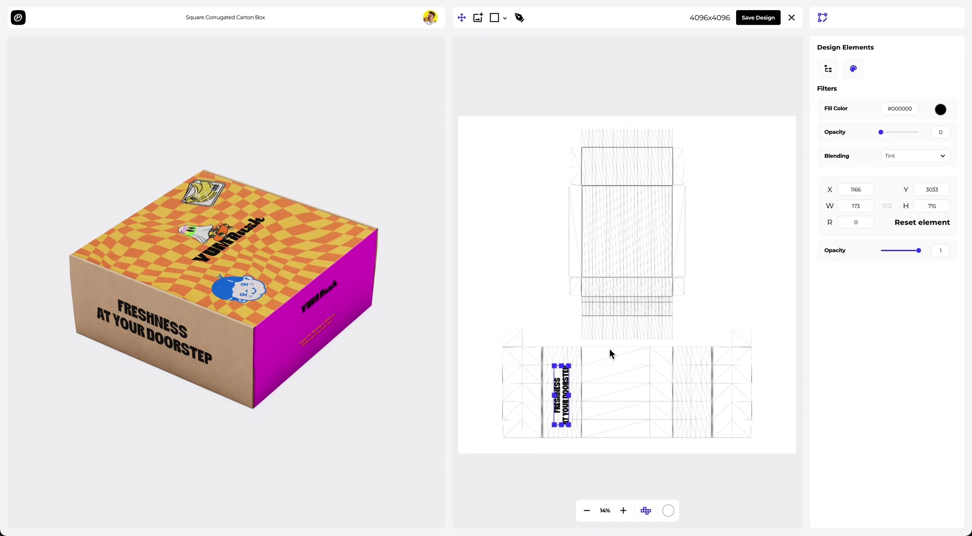
scroll(609, 348, "up", 4)
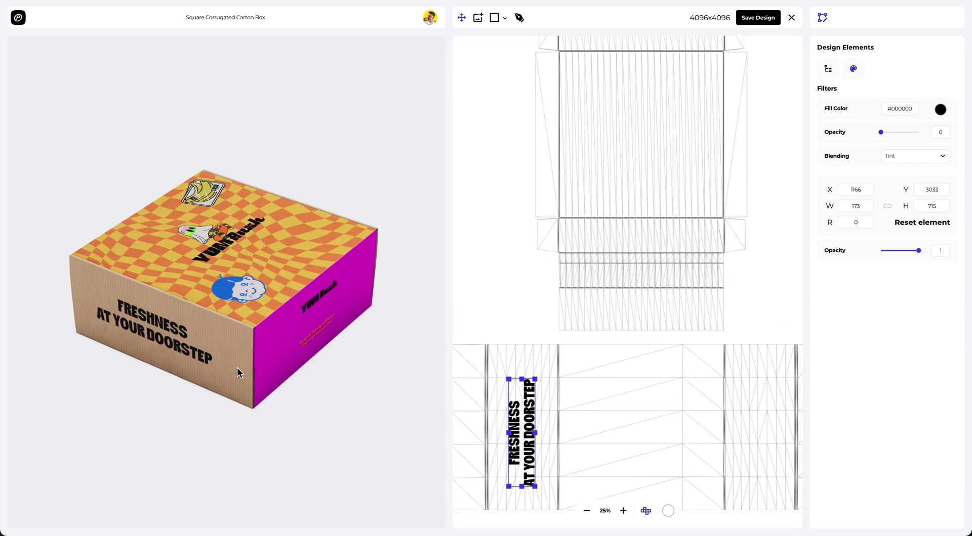
left_click(266, 347)
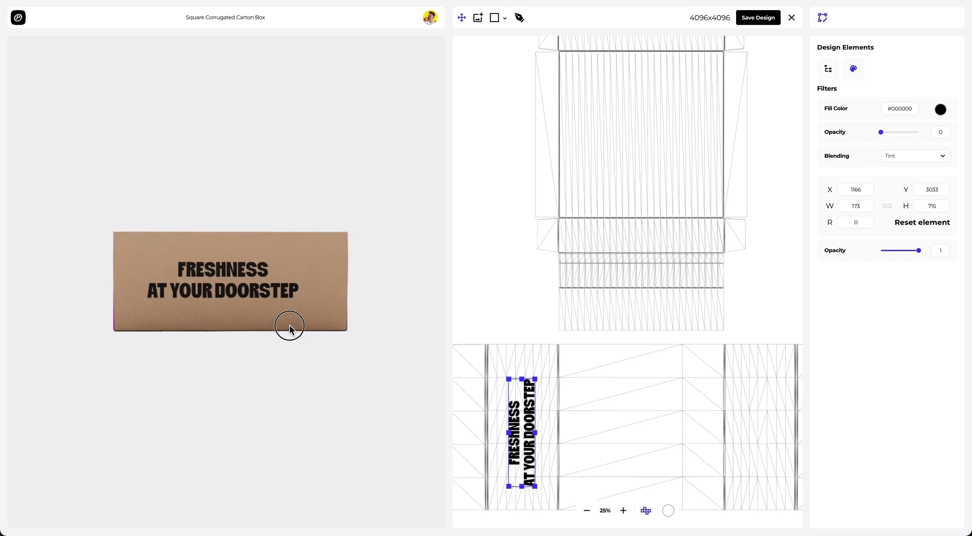
Shrink and reposition the slogan to 156×646 at X 1141, Y 3018.
left_click_drag(524, 411, 523, 406)
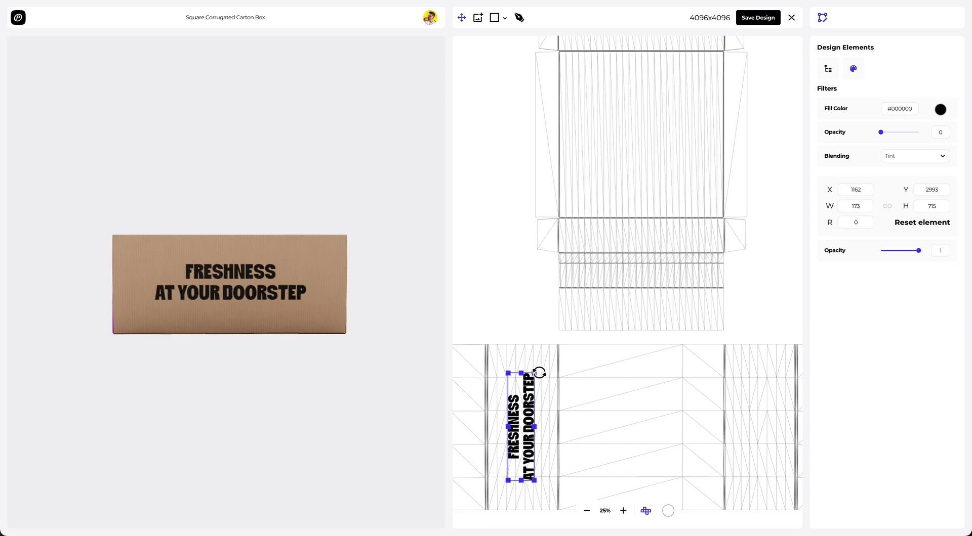
left_click_drag(537, 371, 532, 381)
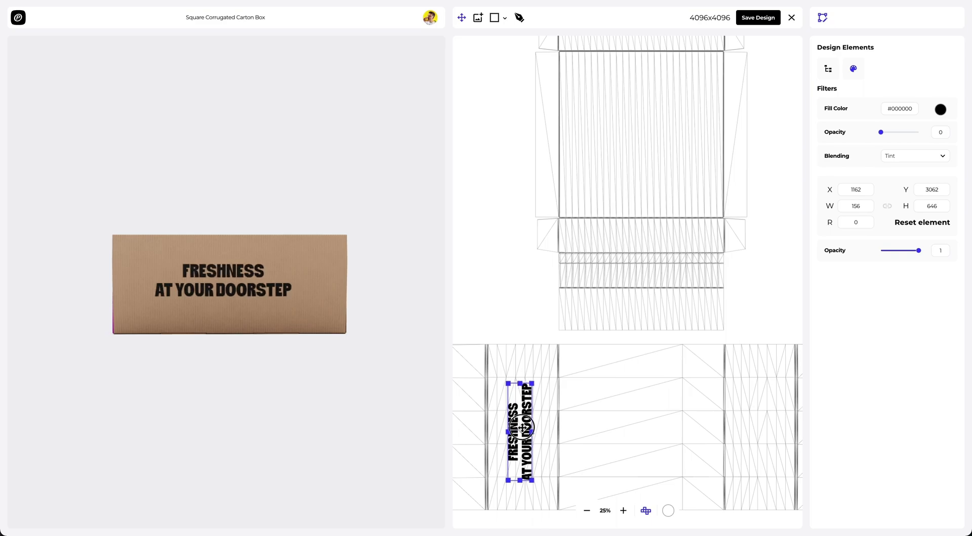
left_click_drag(521, 427, 519, 420)
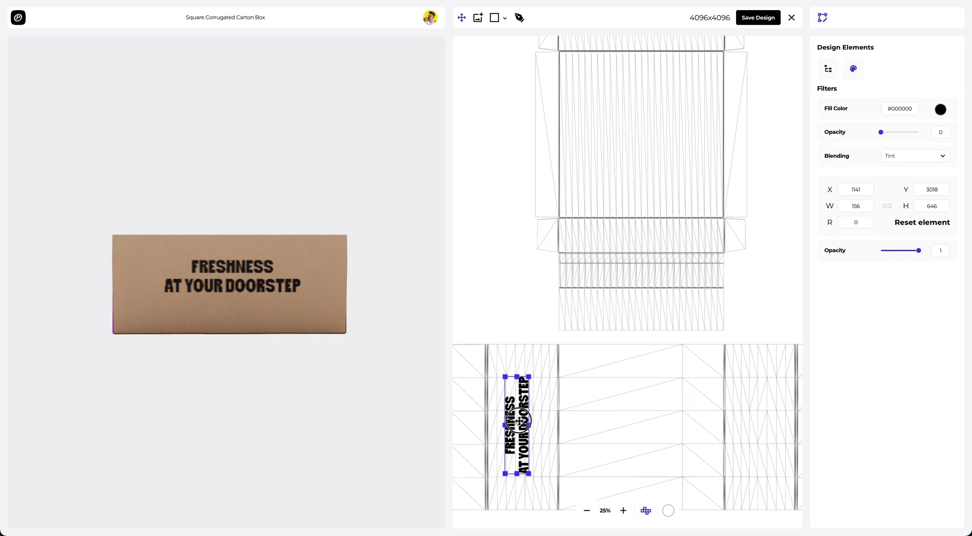
left_click_drag(381, 340, 334, 354)
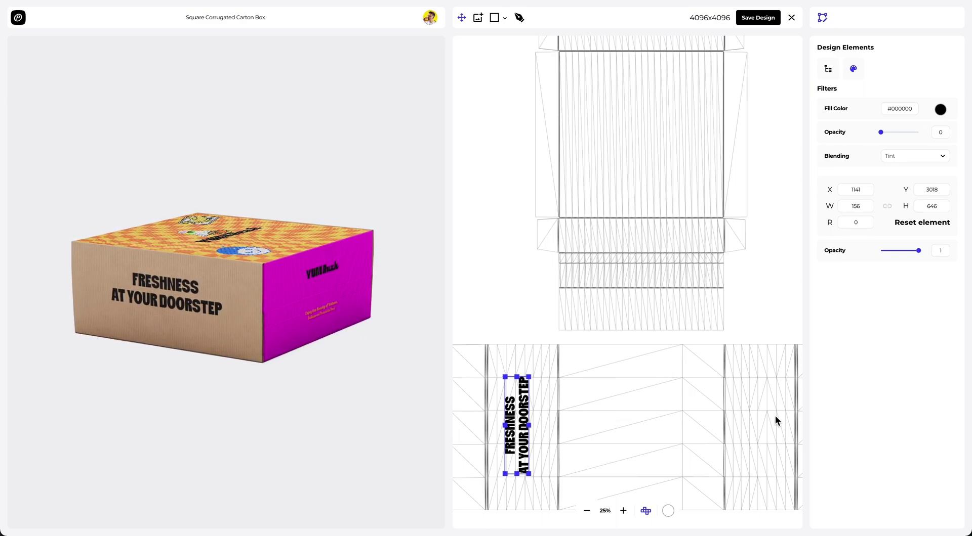
Add text_2.png to the dieline and move it onto the lower right kraft panel.
left_click(580, 175)
left_click(479, 18)
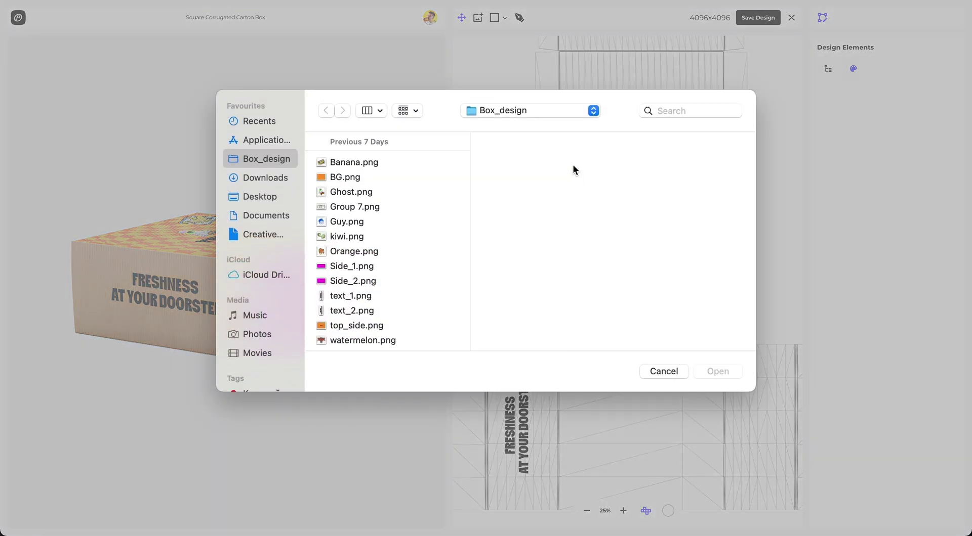
left_click(371, 313)
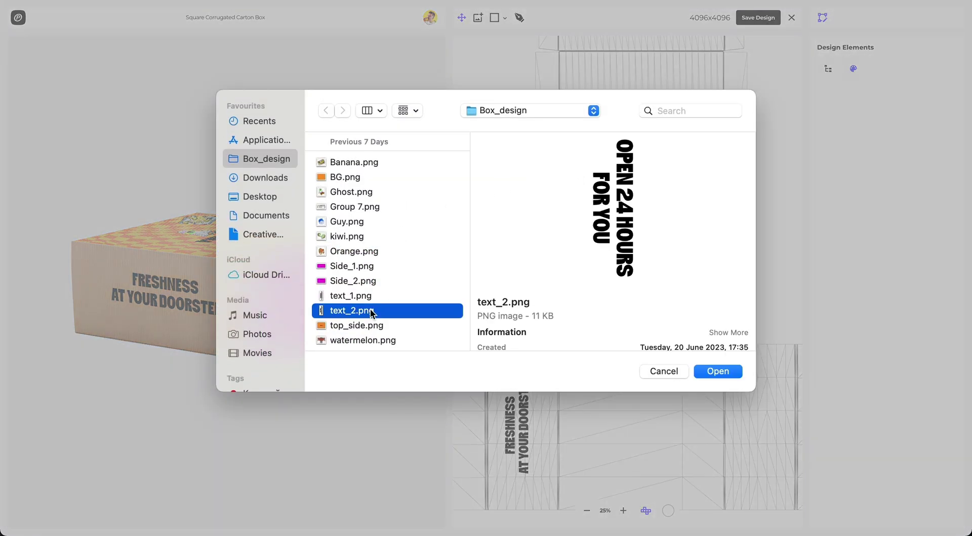
left_click(717, 373)
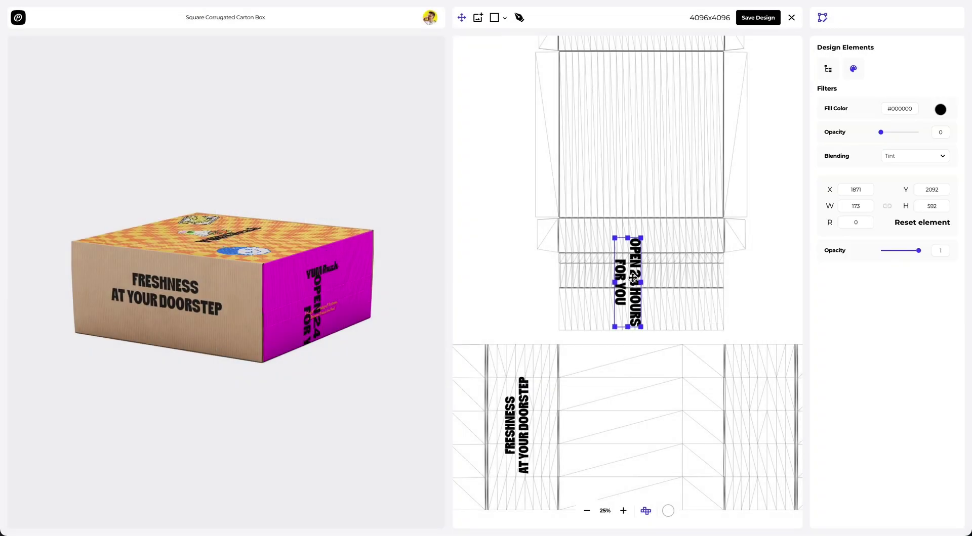
left_click_drag(632, 278, 764, 426)
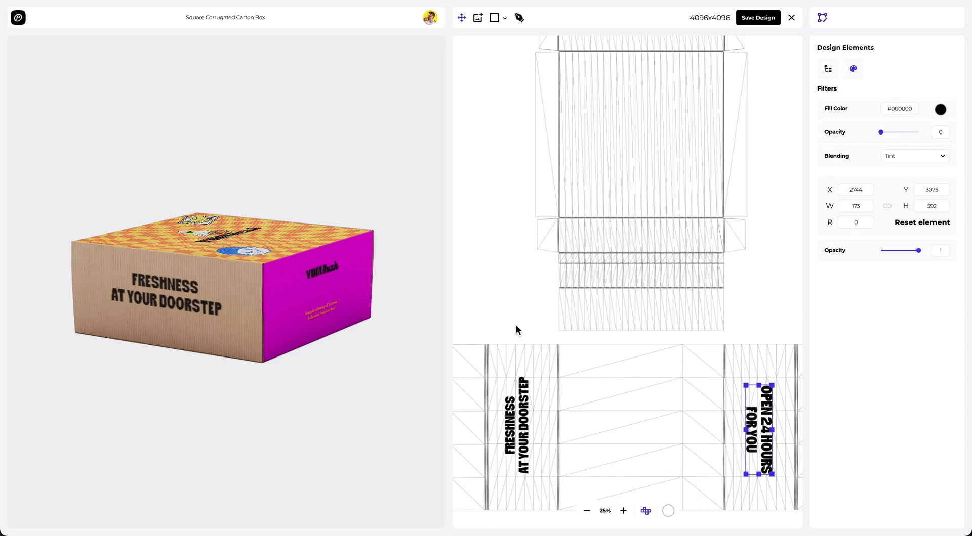
Shrink the OPEN 24 HOURS FOR YOU text to 154×528 and nudge it to X 2801, Y 3090.
left_click_drag(186, 296, 412, 288)
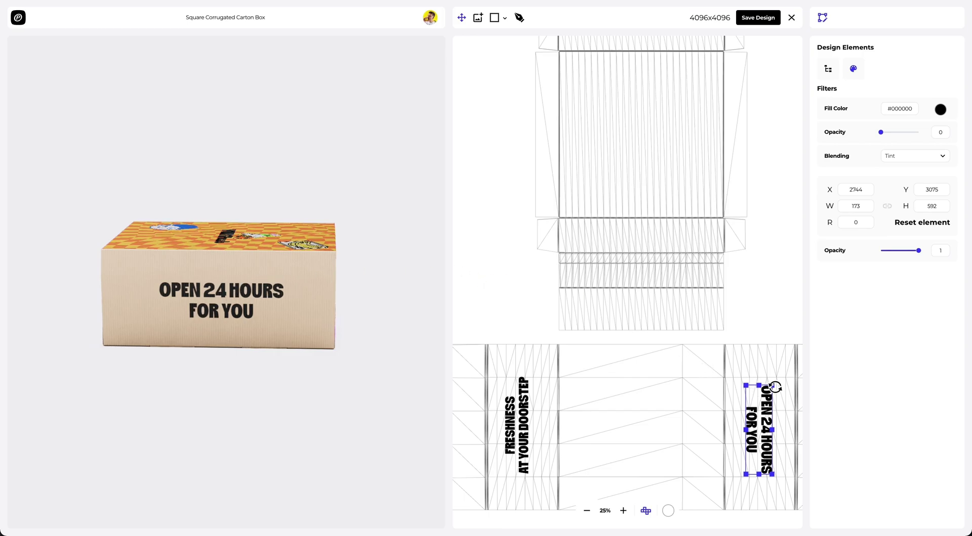
left_click_drag(773, 386, 770, 395)
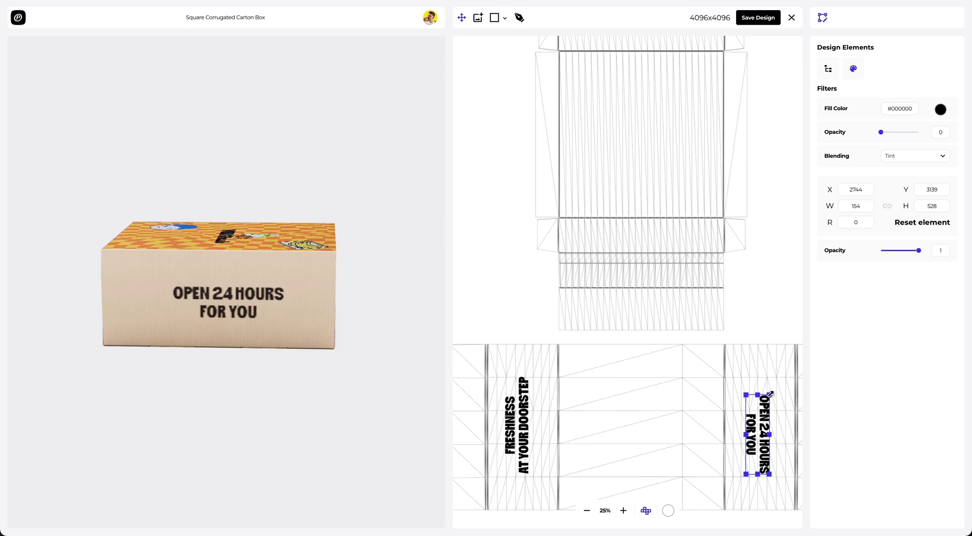
mouse_move(757, 429)
left_mouse_down()
mouse_move(762, 414)
mouse_move(754, 415)
left_mouse_up()
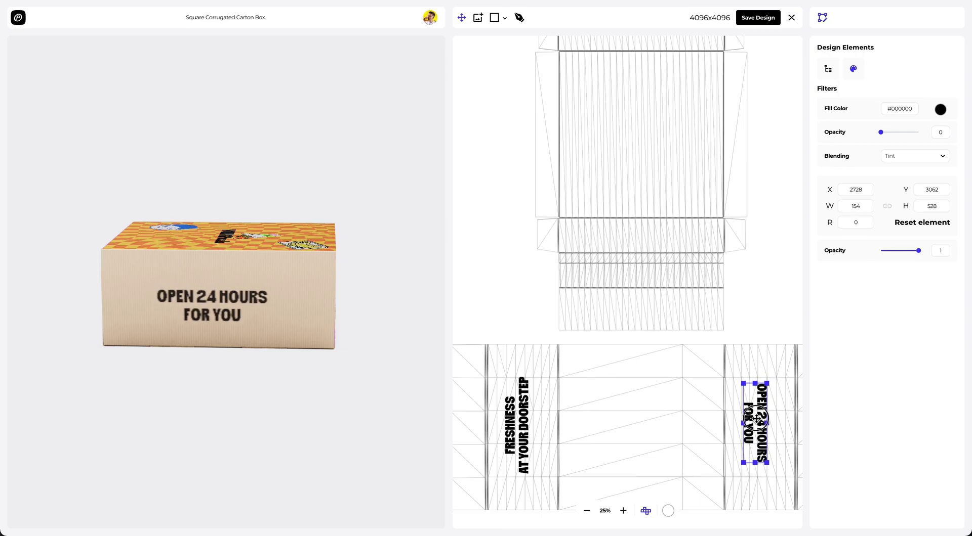
left_click_drag(755, 419, 764, 422)
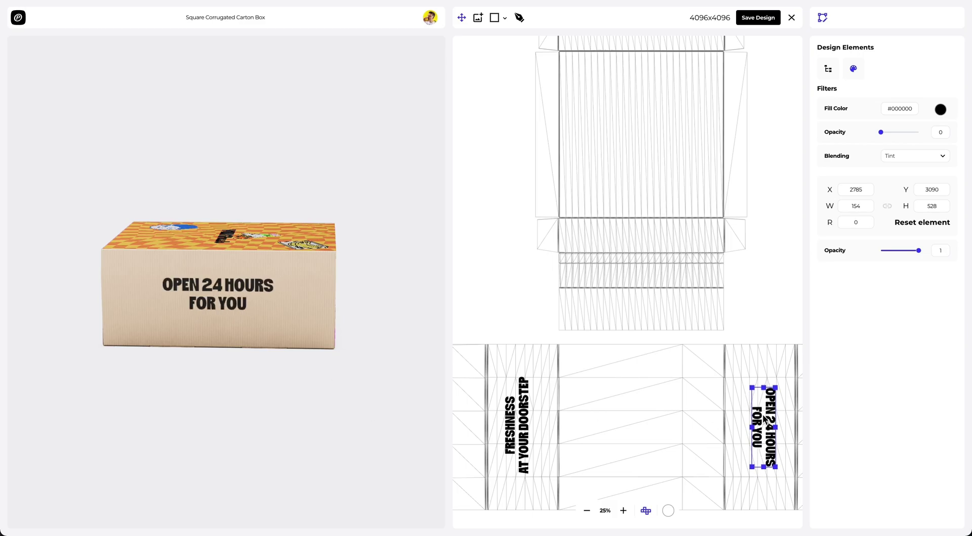
left_click_drag(763, 436, 765, 437)
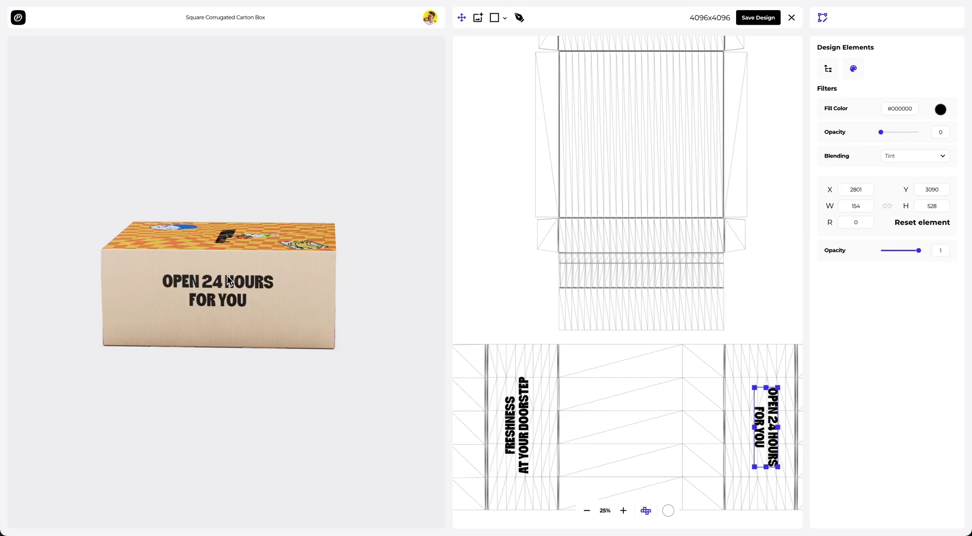
left_click_drag(273, 299, 419, 296)
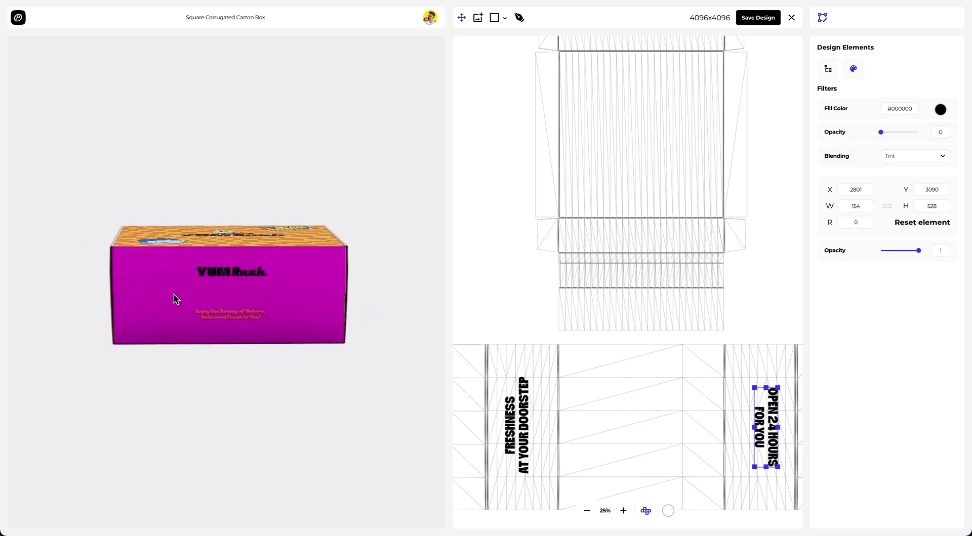
left_click(260, 309)
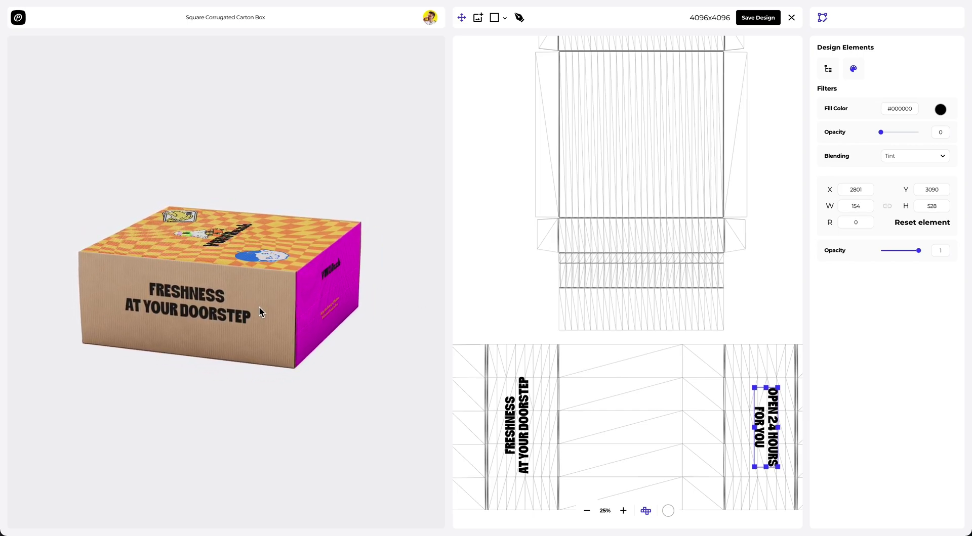
Shift the FRESHNESS AT YOUR DOORSTEP text slightly left and add watermelon.png to the design.
left_click(527, 438)
left_click_drag(527, 437, 522, 438)
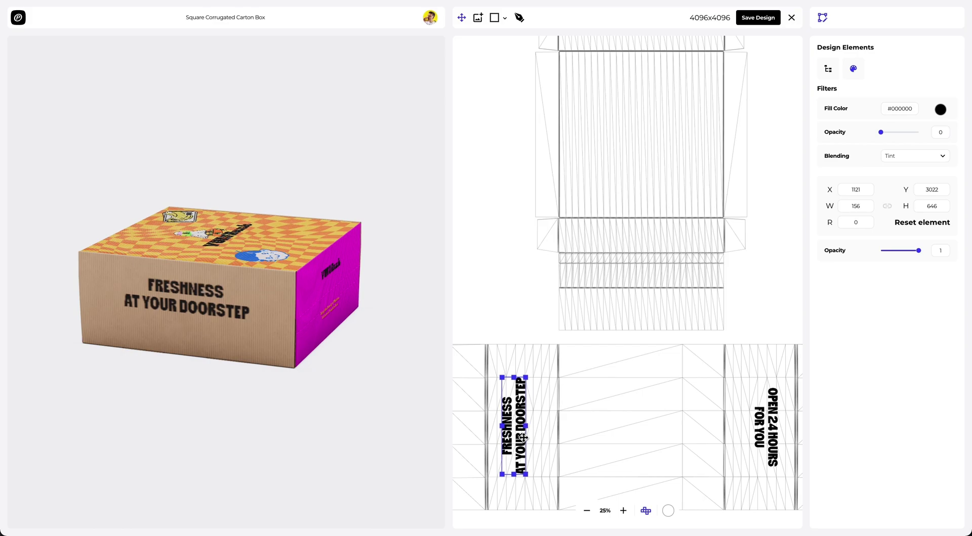
left_click(478, 19)
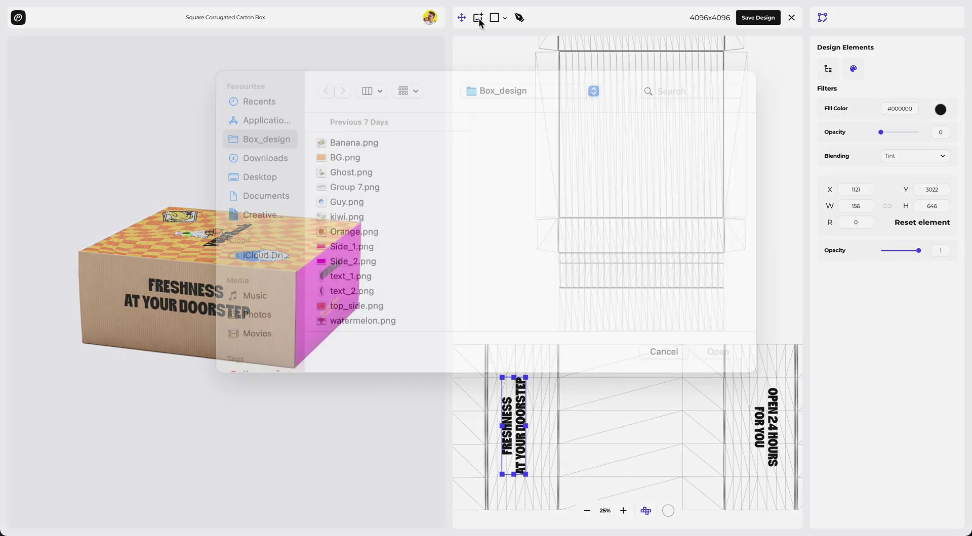
left_click(375, 192)
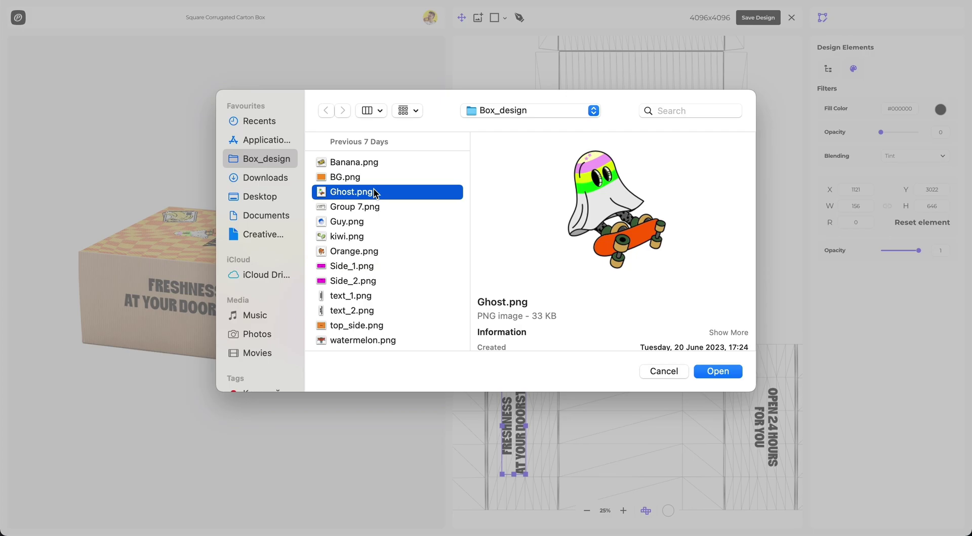
key("Up")
key("Up")
key("Down")
key("Down")
key("Down")
key("Down")
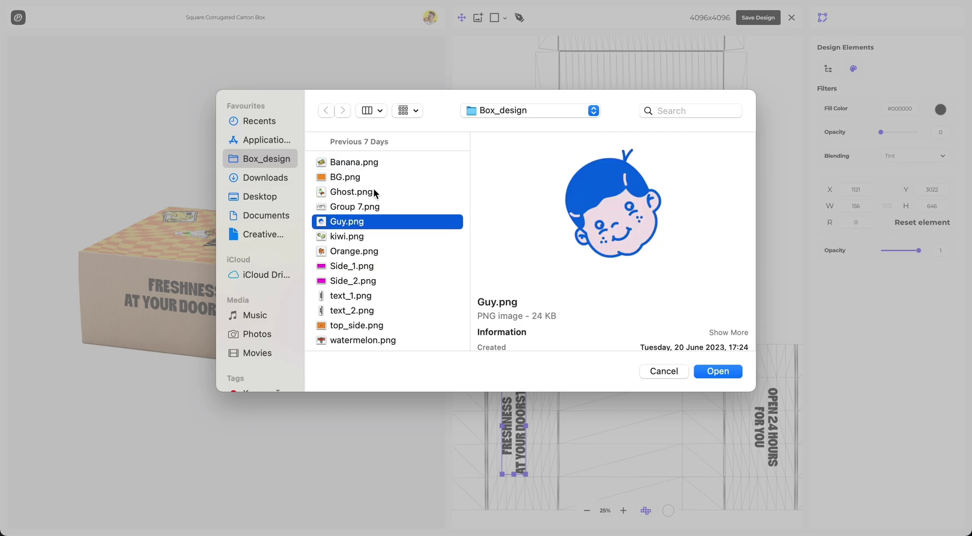
key("Down")
key("Down")
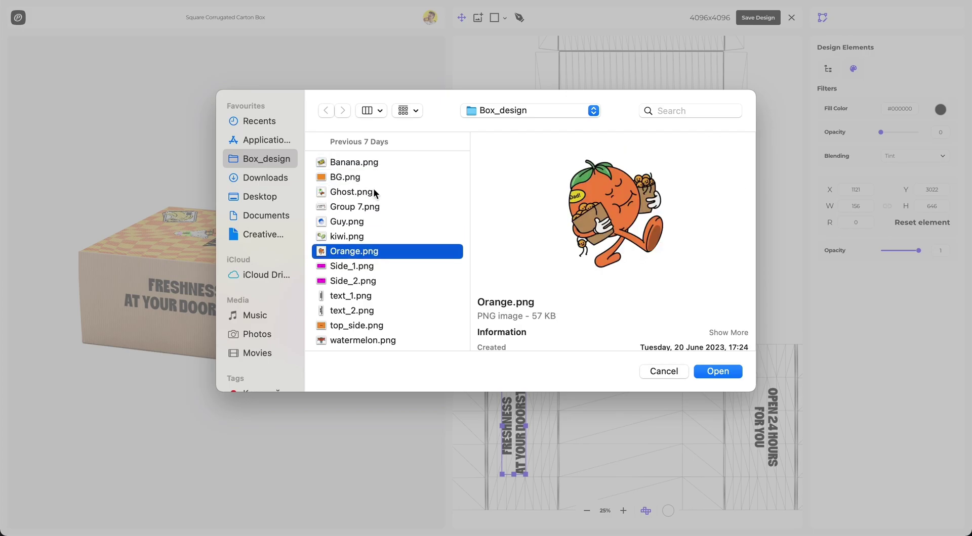
key("Down")
key("Down")
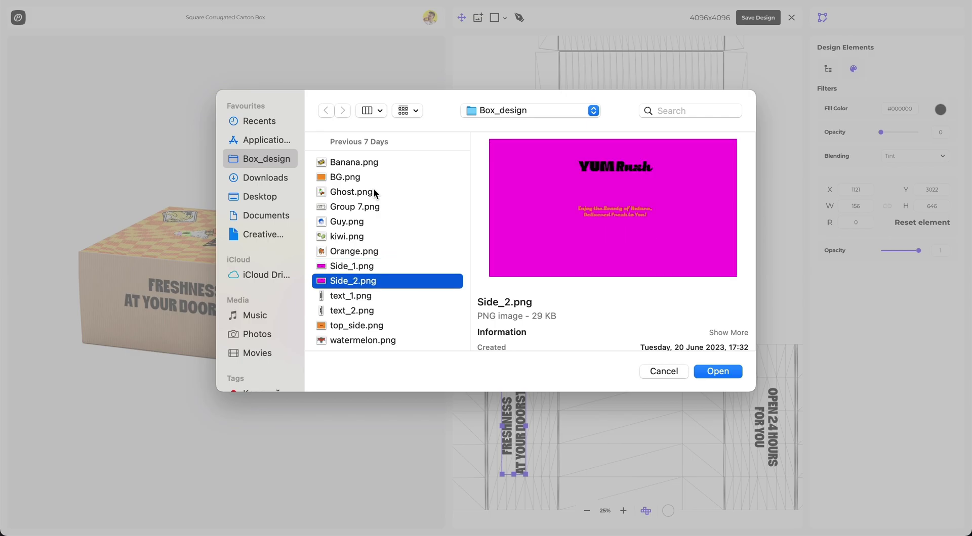
key("Down")
key("Down")
key("Down")
key("Down")
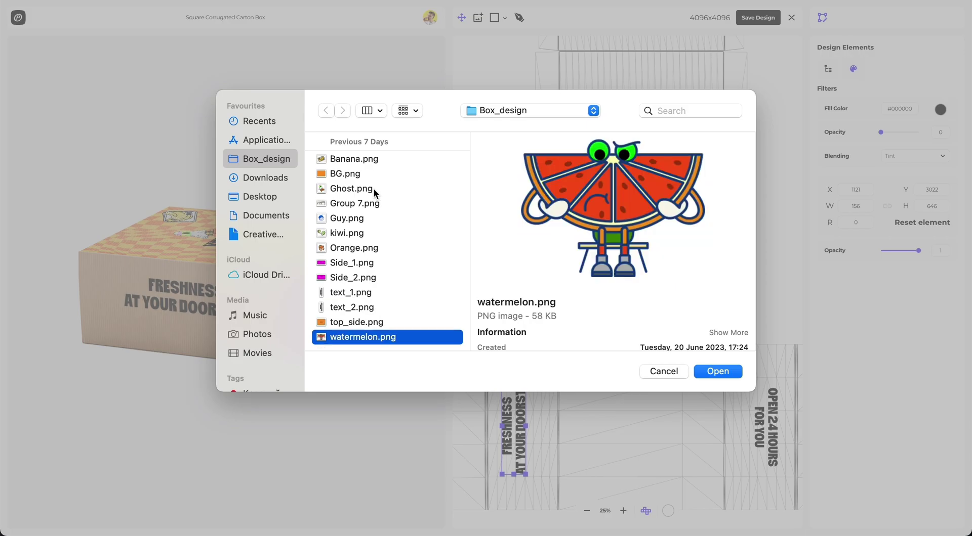
left_click(718, 372)
Rotate the watermelon sticker to 270 and place it beneath the FRESHNESS text.
left_click(624, 300)
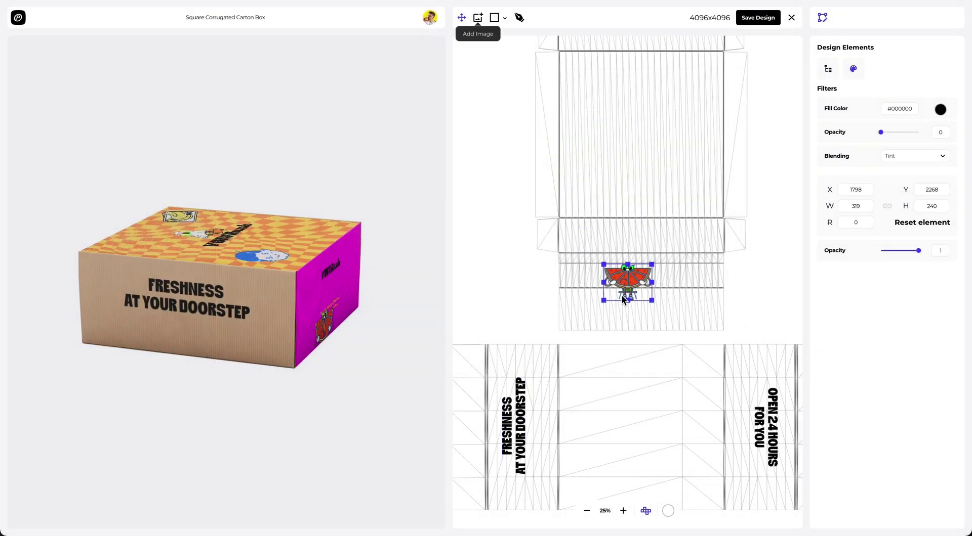
left_click_drag(628, 279, 562, 386)
double_click(857, 222)
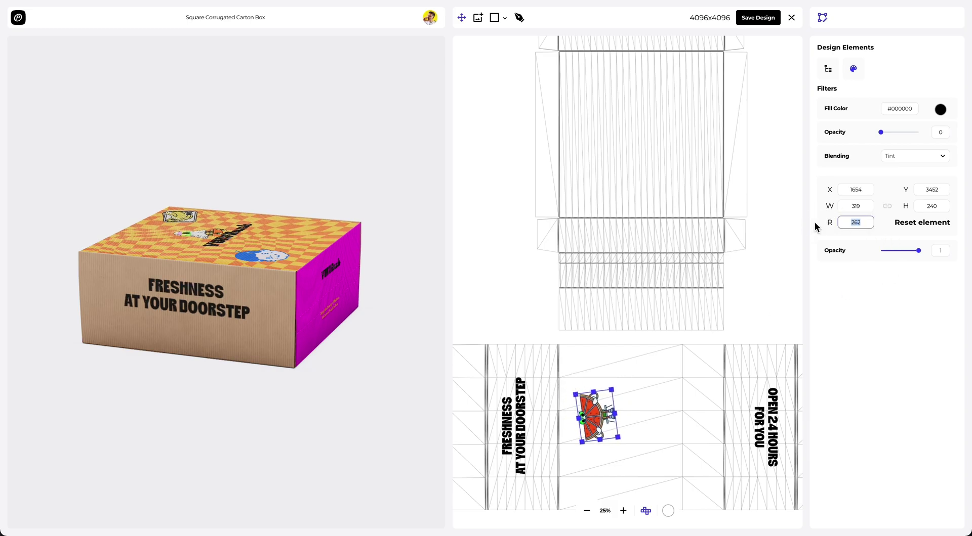
type("270")
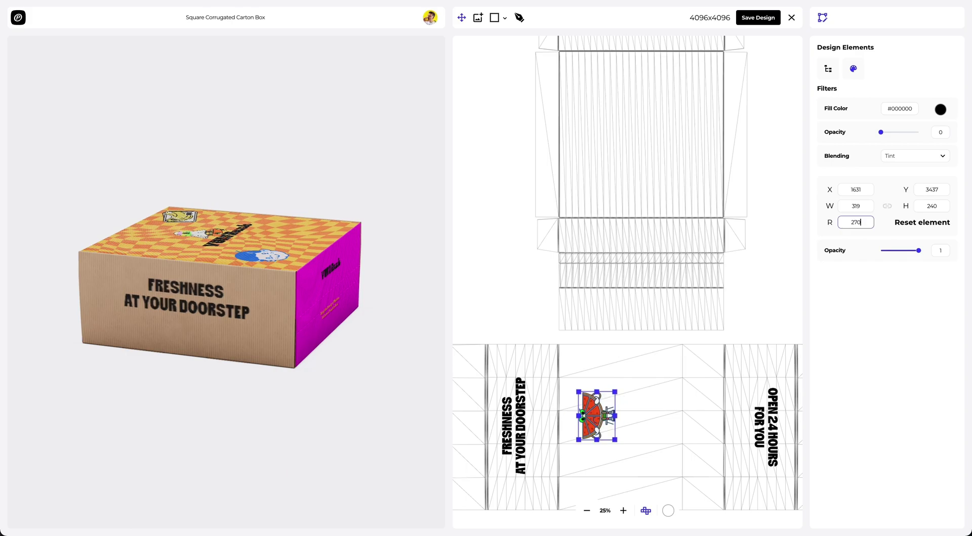
key("Return")
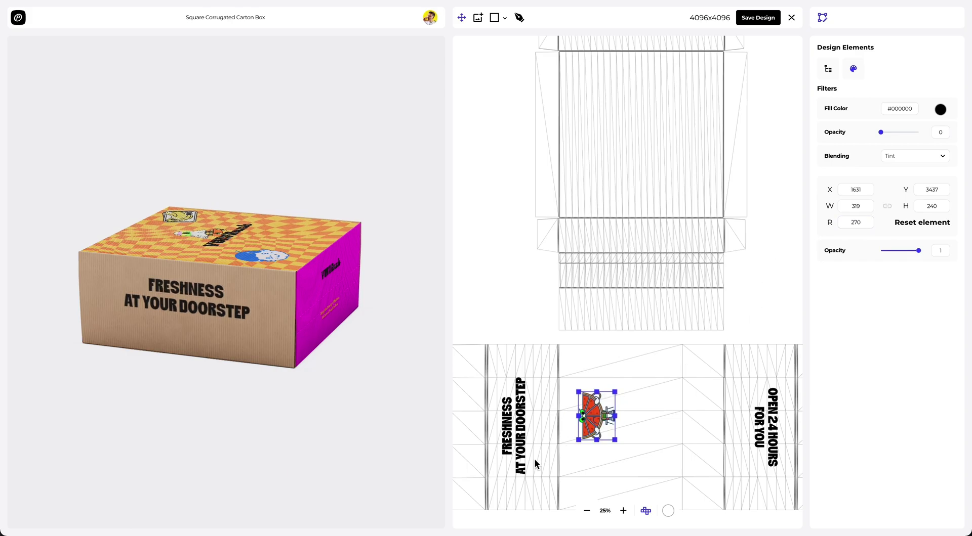
left_click_drag(601, 421, 553, 405)
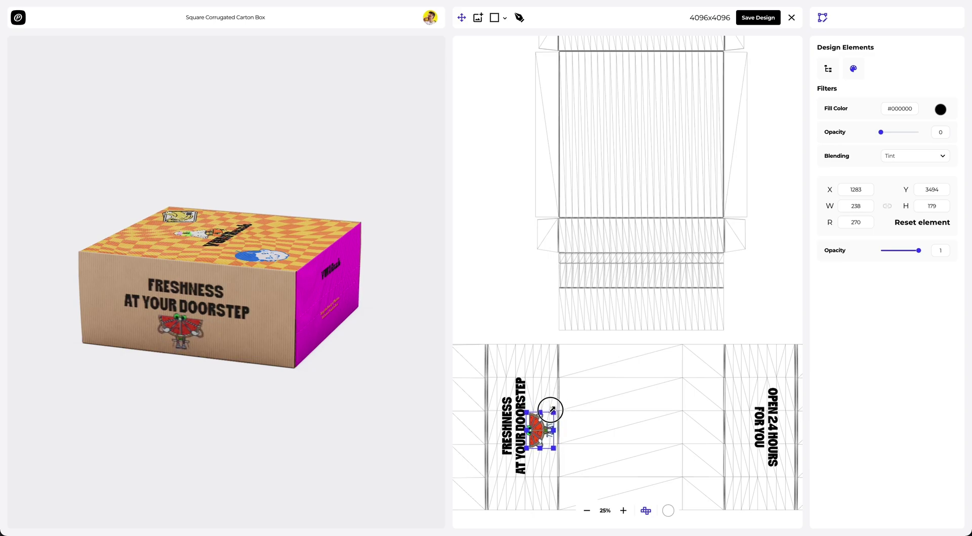
left_click_drag(277, 360, 305, 348)
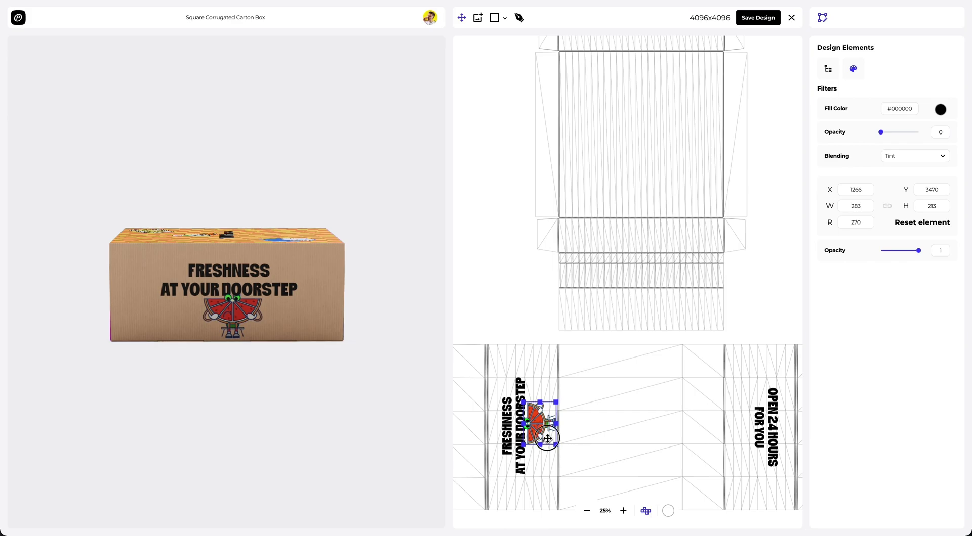
left_click_drag(547, 439, 548, 440)
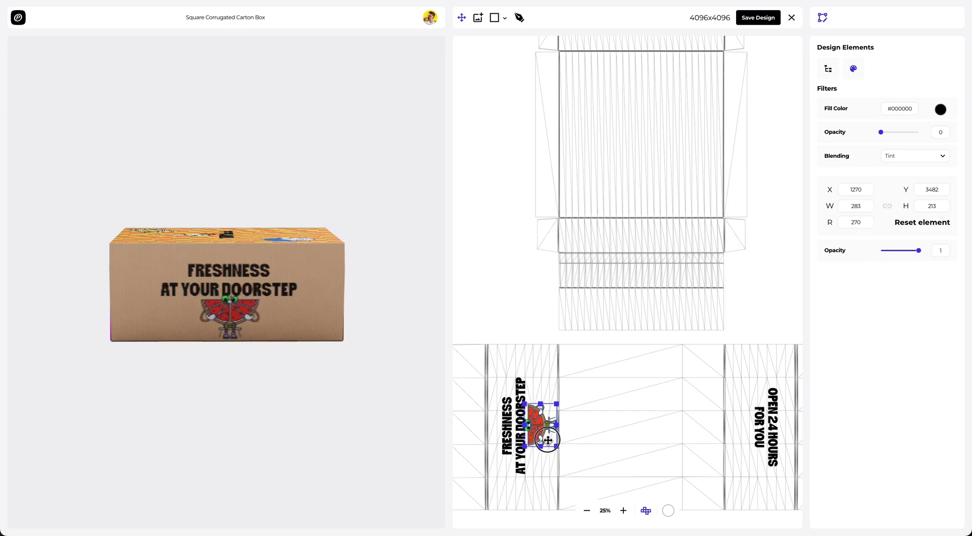
left_click_drag(311, 303, 373, 278)
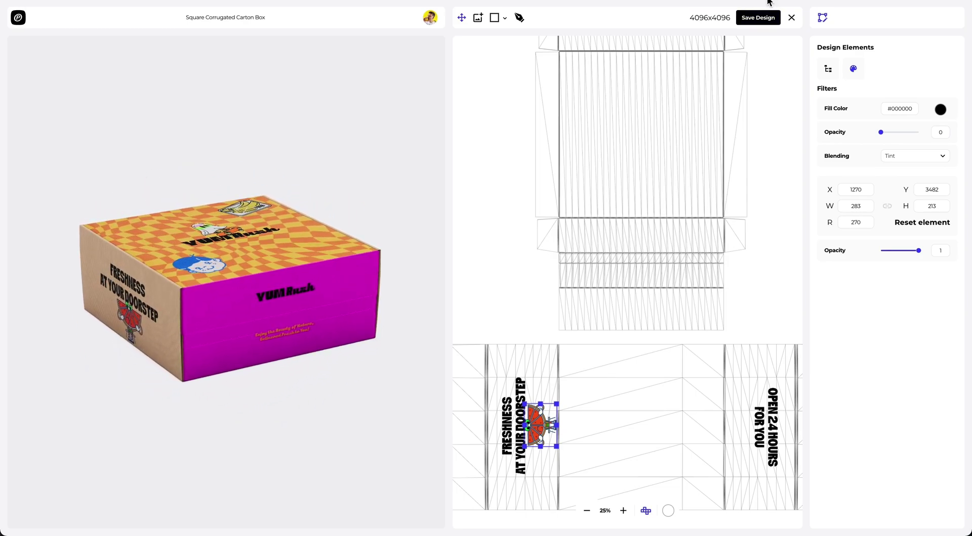
Save the design, reopen the carton dieline in the editor, and swap the two magenta side layers.
left_click(764, 19)
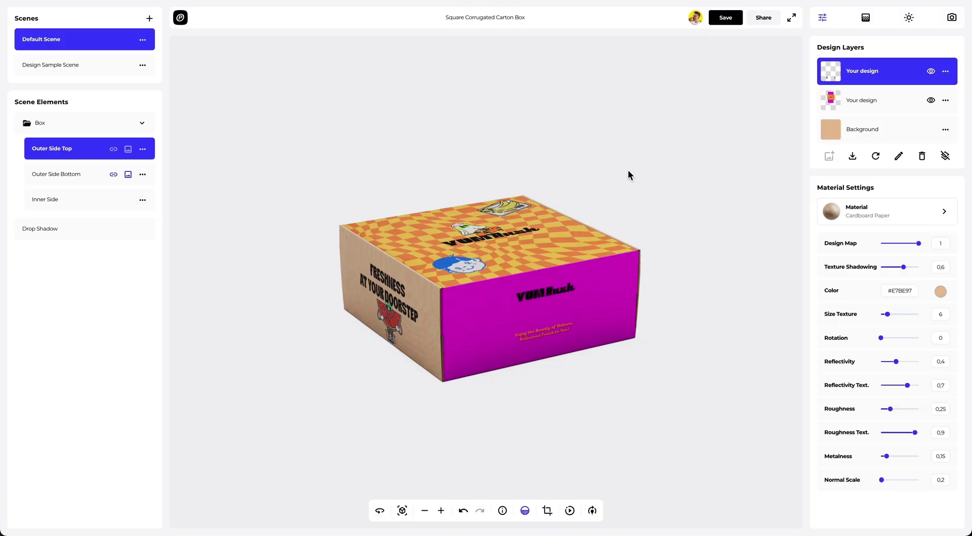
left_click(891, 109)
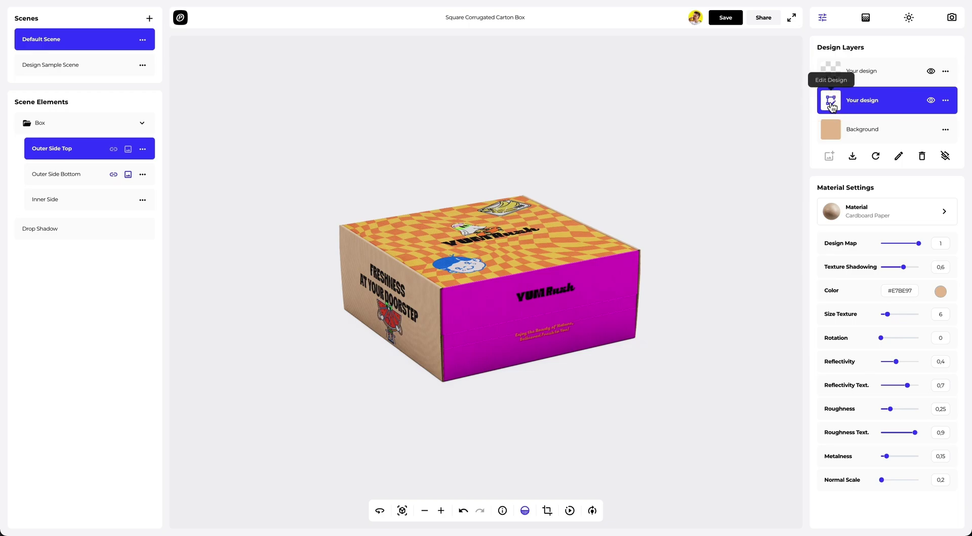
left_click(831, 102)
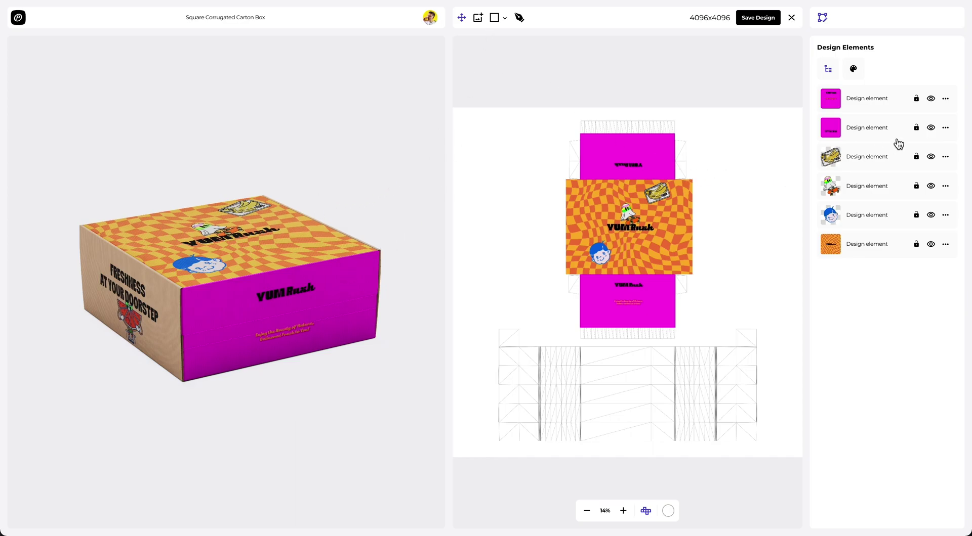
left_click_drag(882, 106, 855, 99)
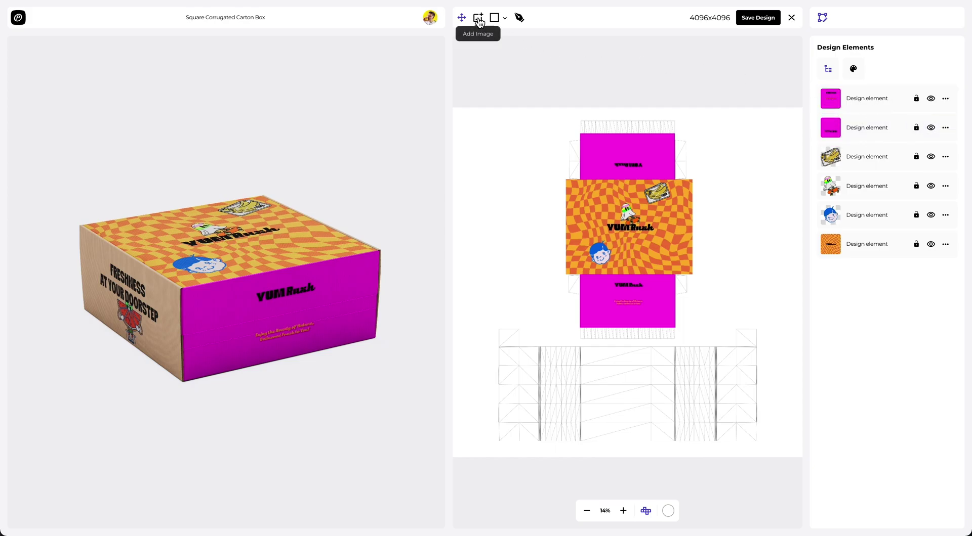
Add the Orange.png sticker to the design.
left_click(478, 19)
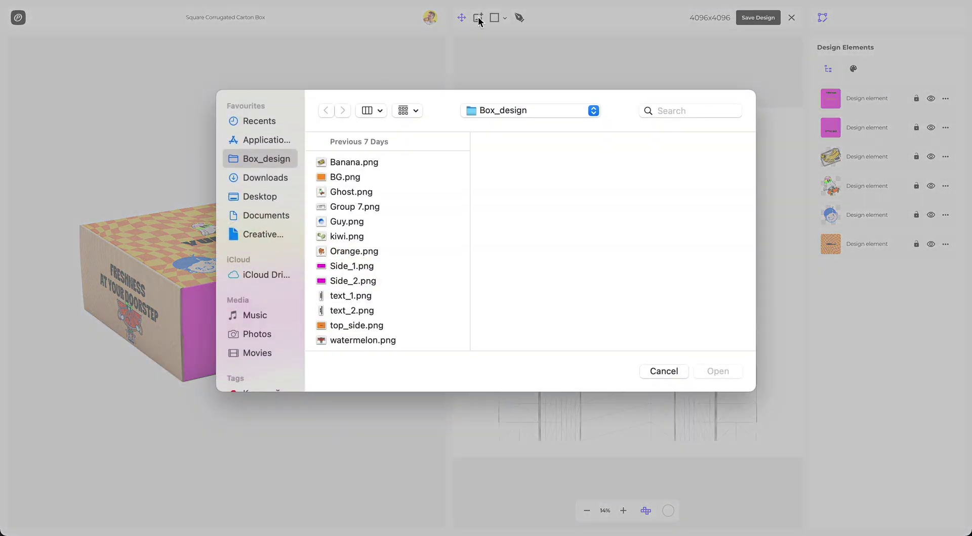
left_click(370, 196)
left_click(364, 236)
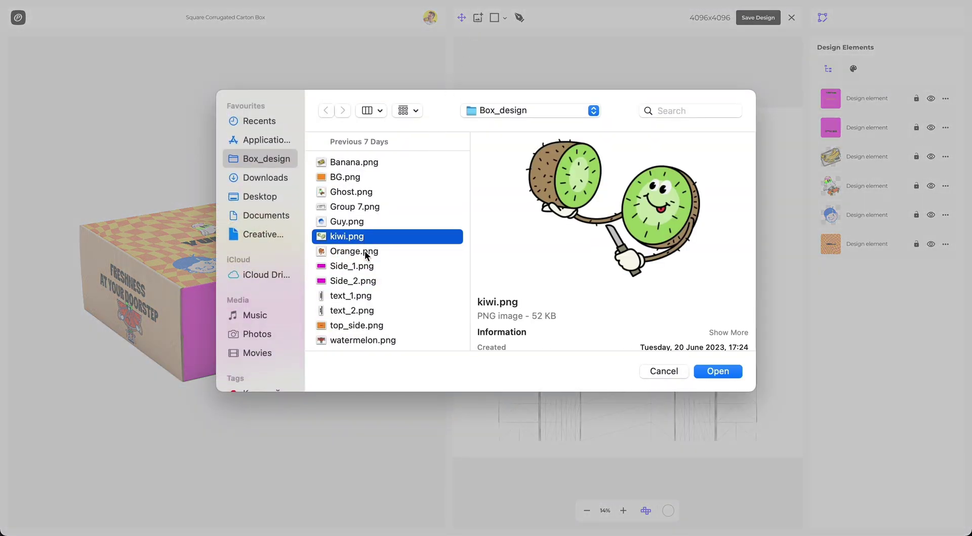
left_click(364, 251)
left_click(718, 372)
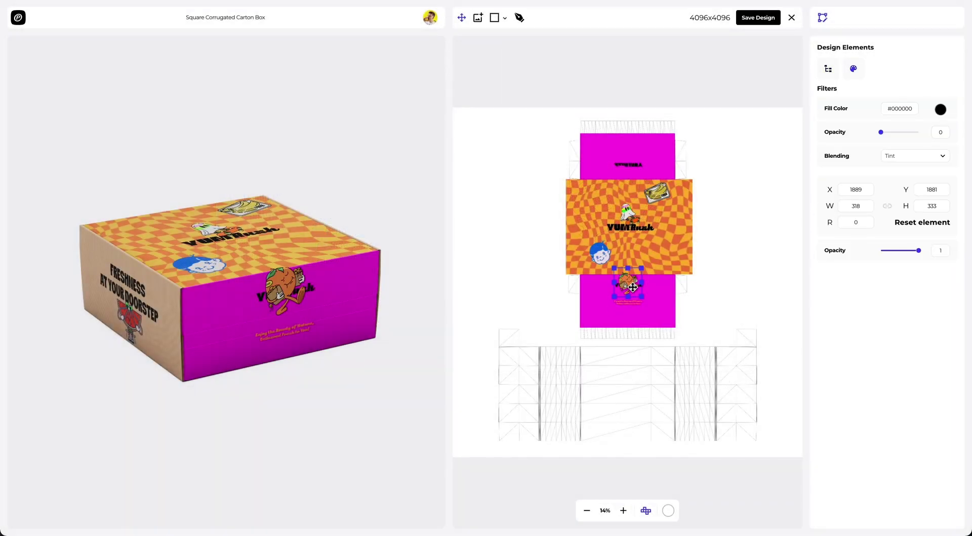
Move the orange sticker right on the lower magenta panel beside YUM Rush and enlarge it to 362×380.
left_click_drag(632, 287, 665, 301)
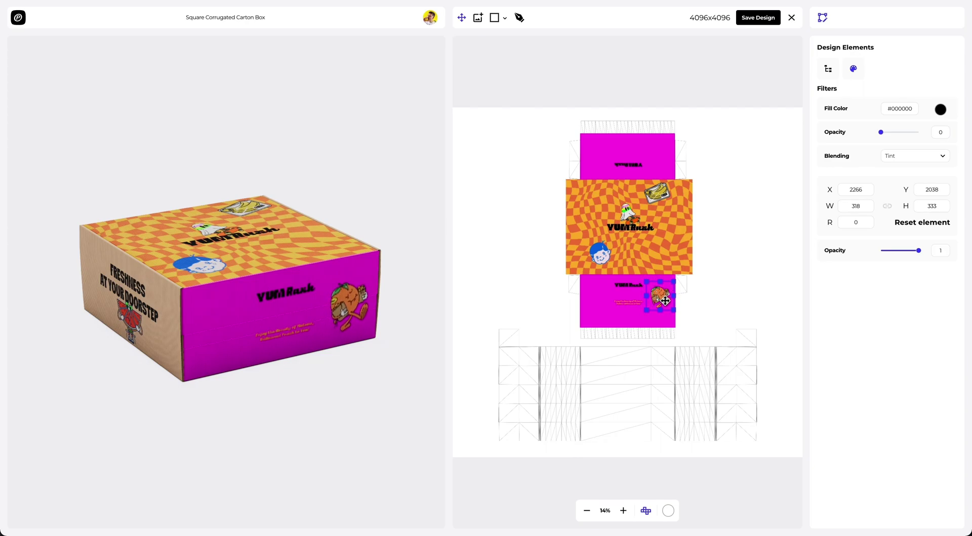
scroll(688, 280, "up", 5)
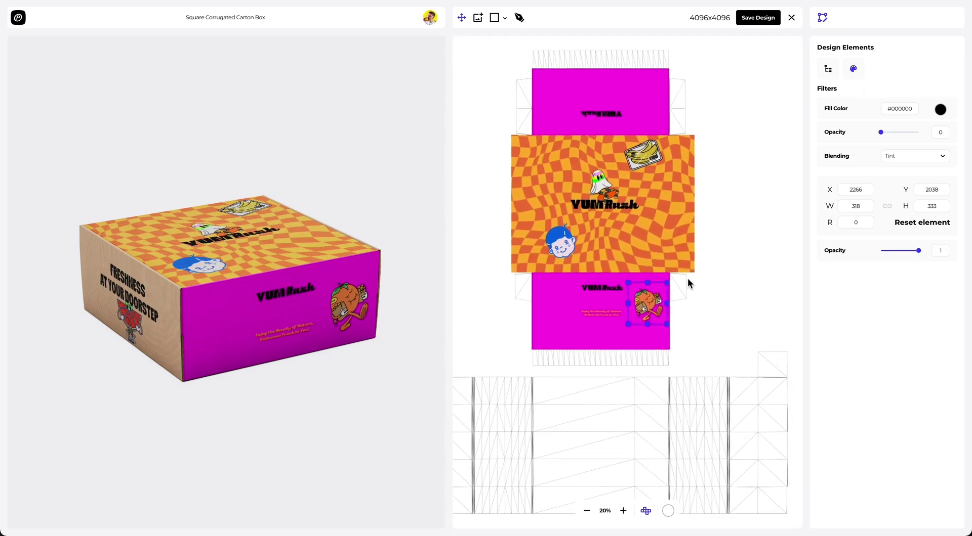
scroll(688, 283, "up", 1)
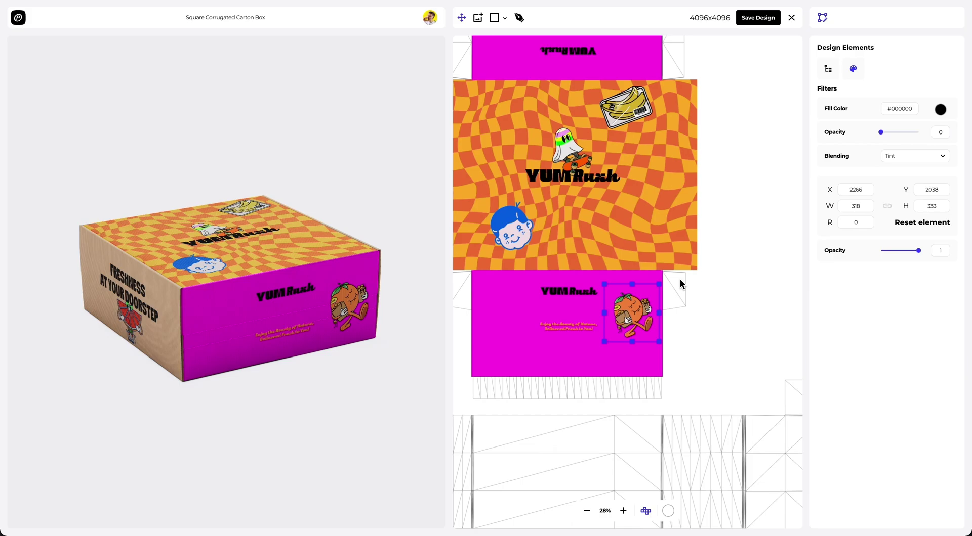
left_click_drag(679, 283, 750, 304)
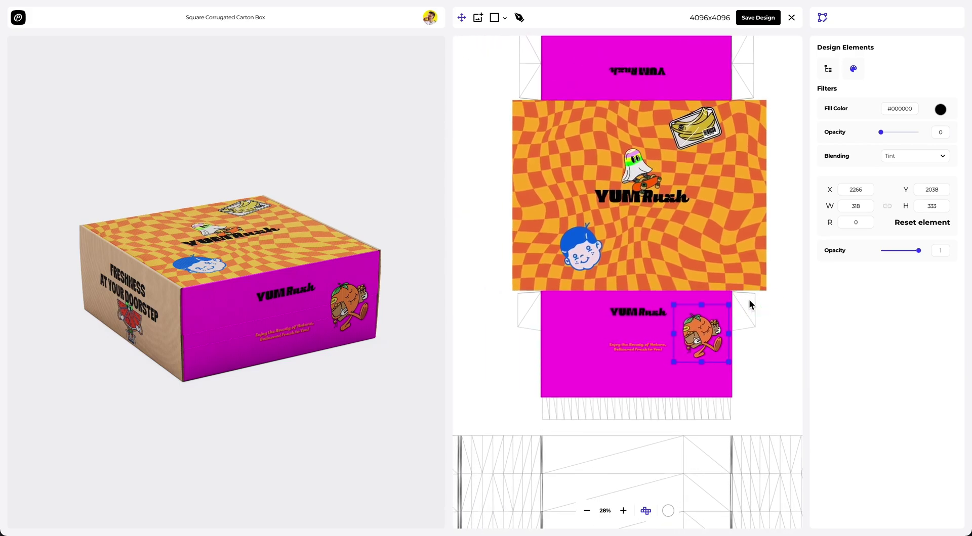
left_click_drag(672, 306, 665, 297)
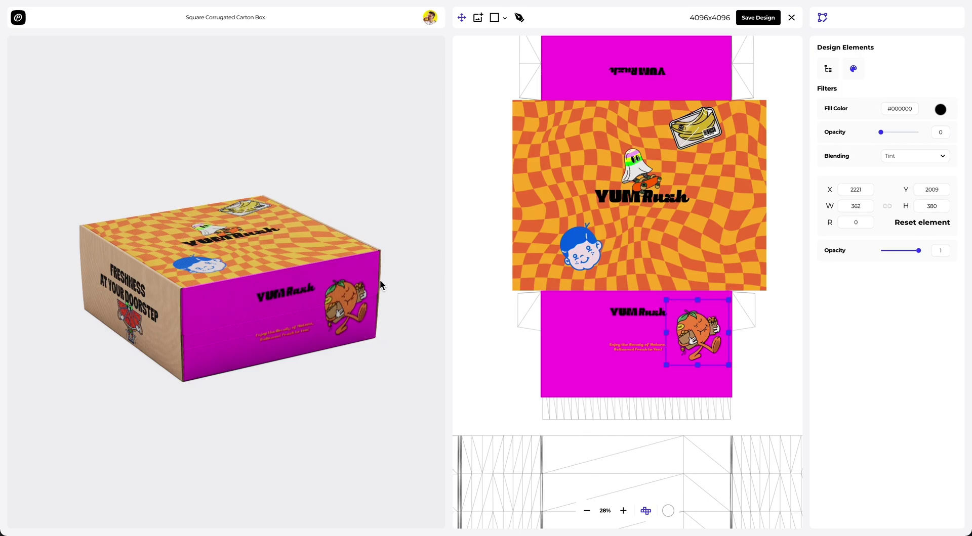
left_click_drag(317, 295, 283, 296)
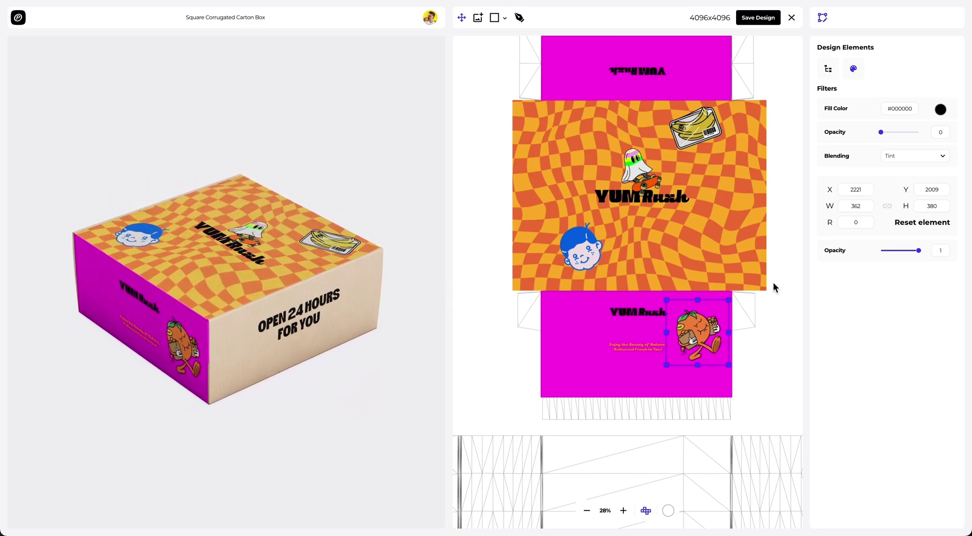
left_click(770, 320)
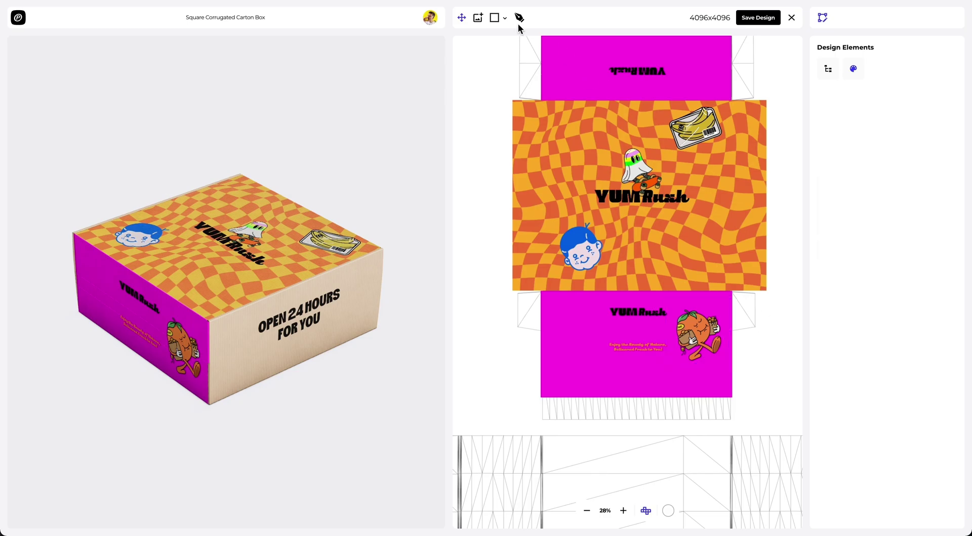
left_click(479, 19)
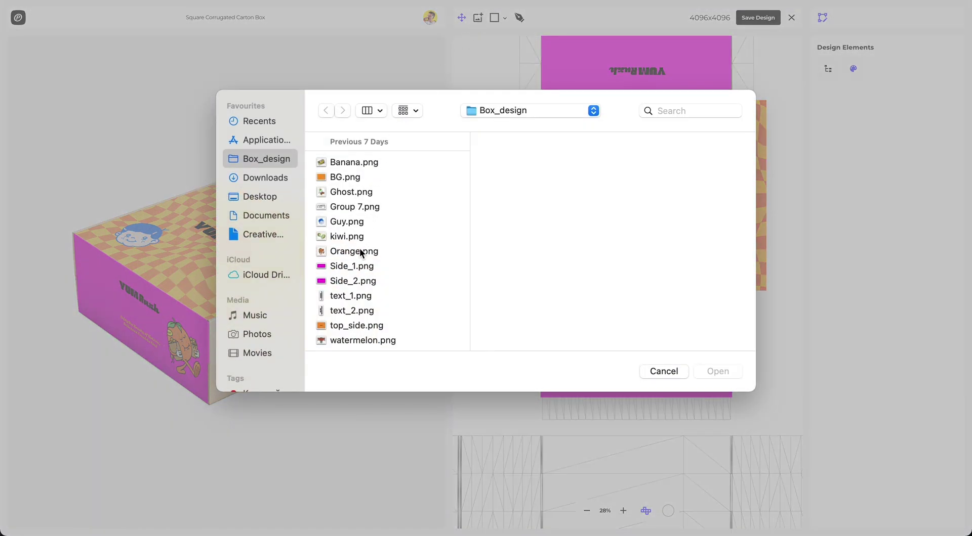
Add kiwi.png to the design and set its rotation to 180.
left_click(354, 236)
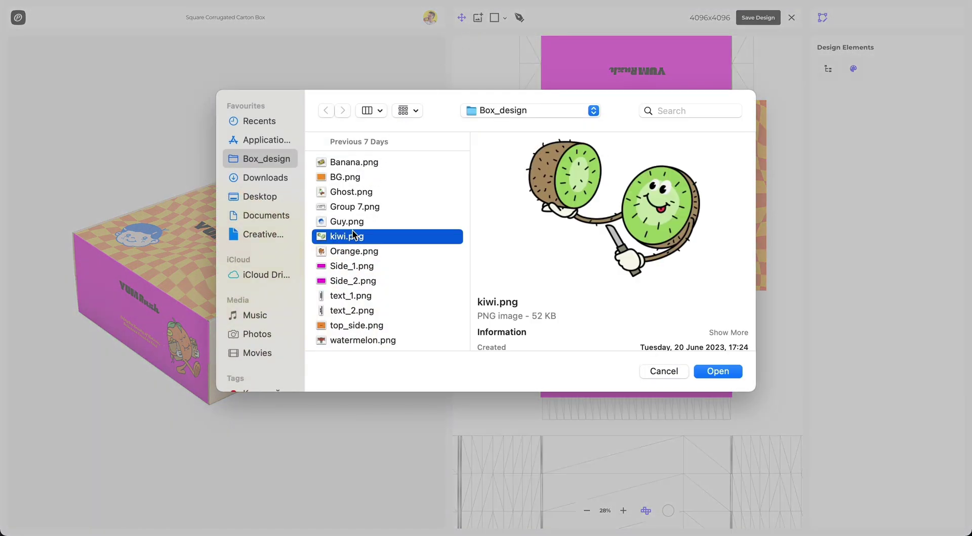
left_click(711, 369)
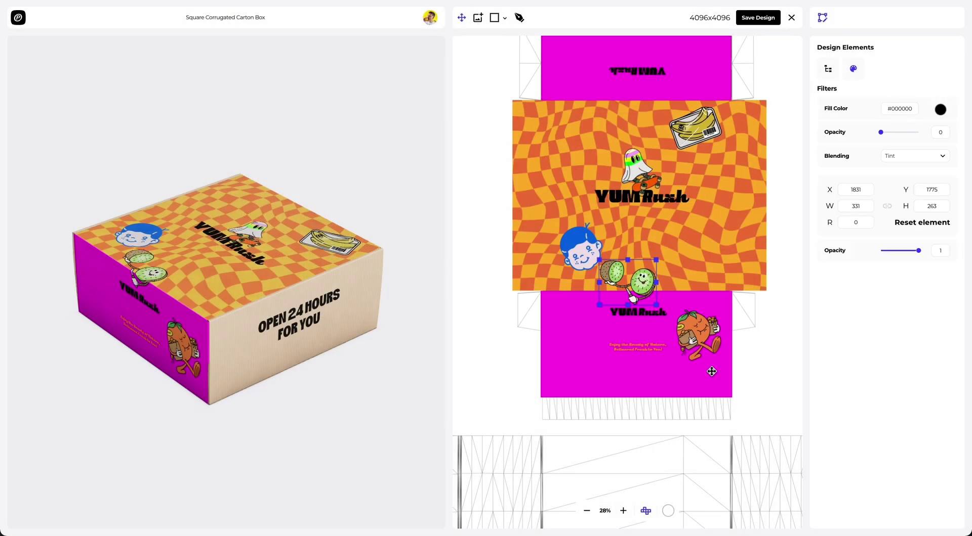
left_click_drag(657, 274, 653, 94)
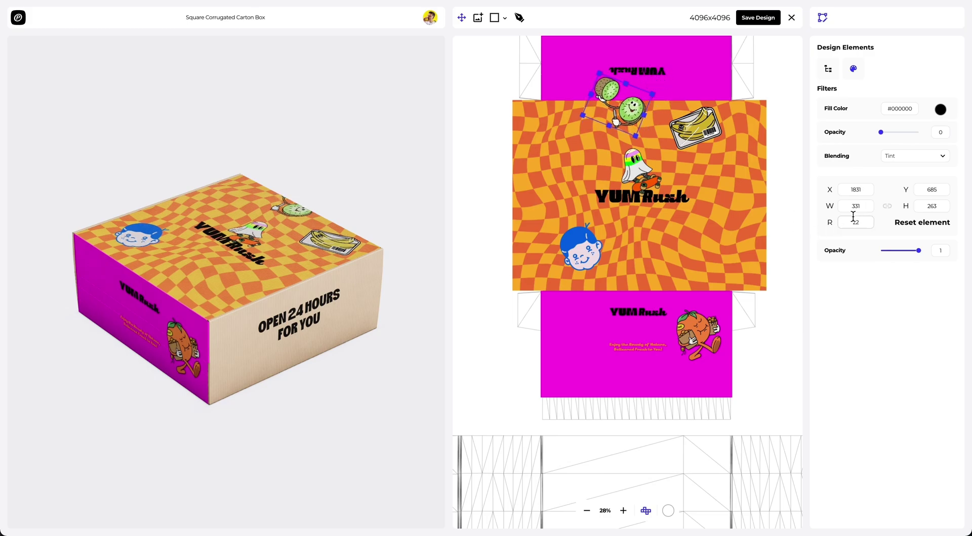
left_click_drag(860, 221, 839, 221)
type("180")
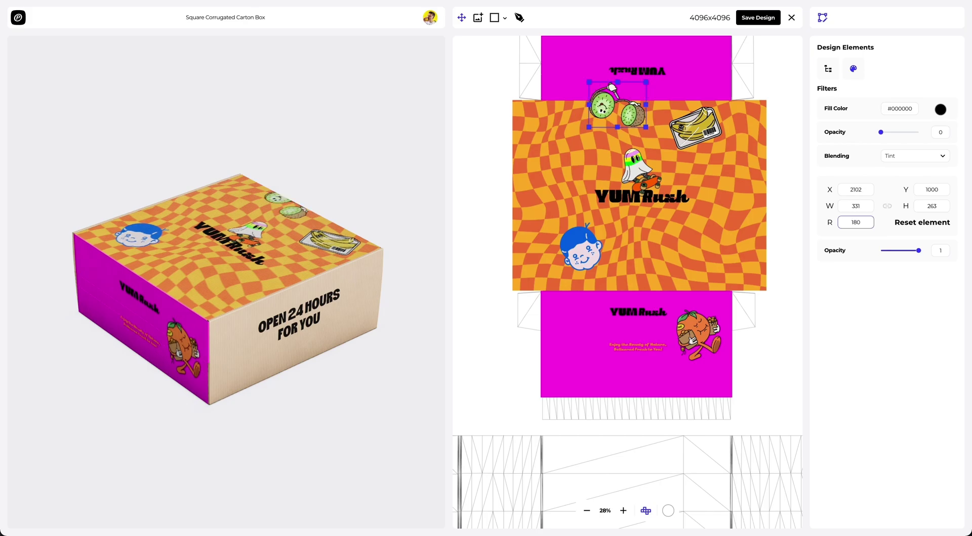
Position the kiwi on the upper magenta flap at X 2131, Y 667 beside the upside-down YUM Rush logo.
left_click_drag(639, 121, 657, 64)
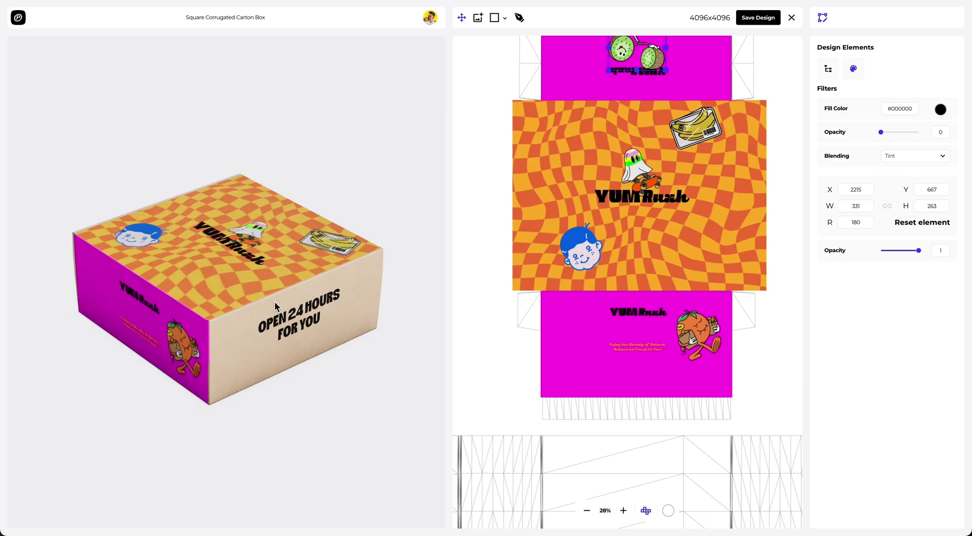
left_click_drag(275, 306, 182, 273)
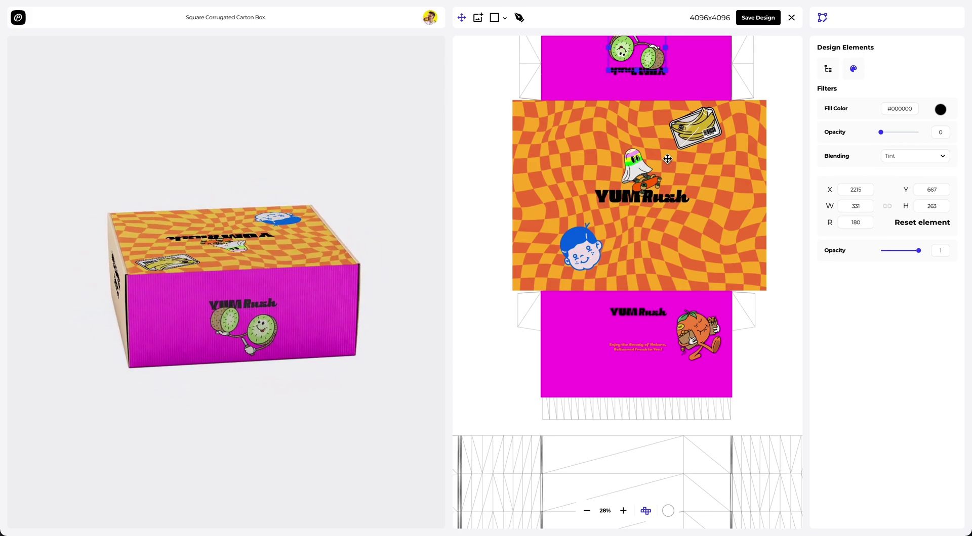
scroll(667, 159, "up", 3)
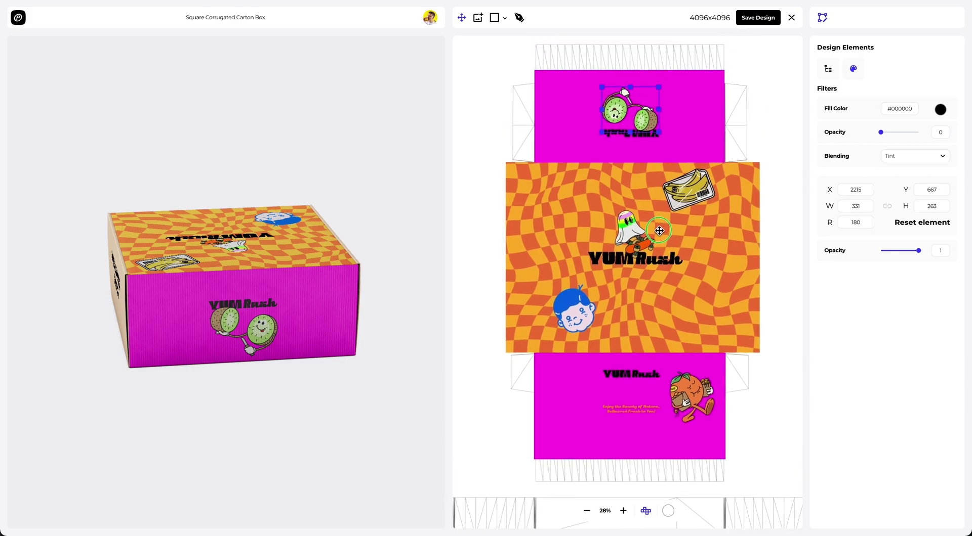
scroll(645, 199, "up", 3, "ctrl")
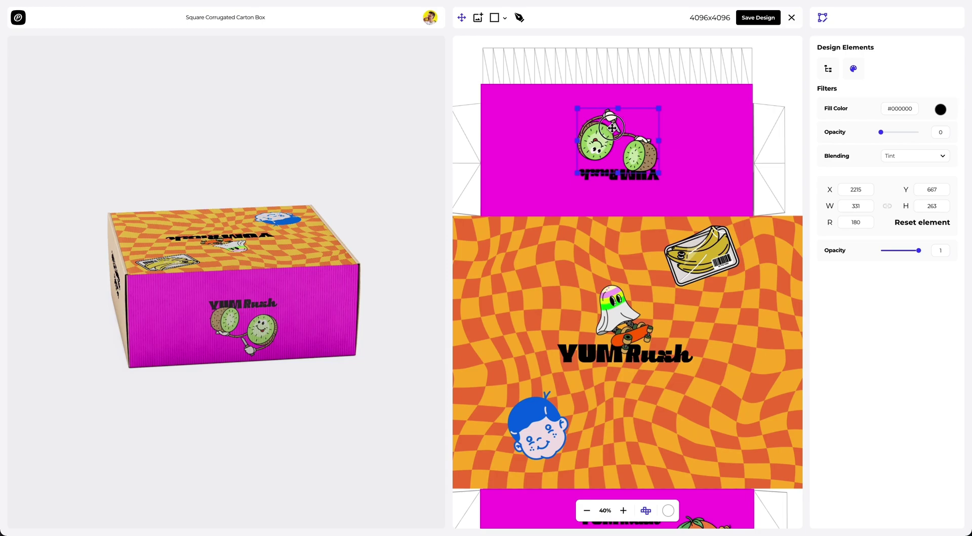
left_click_drag(612, 127, 591, 132)
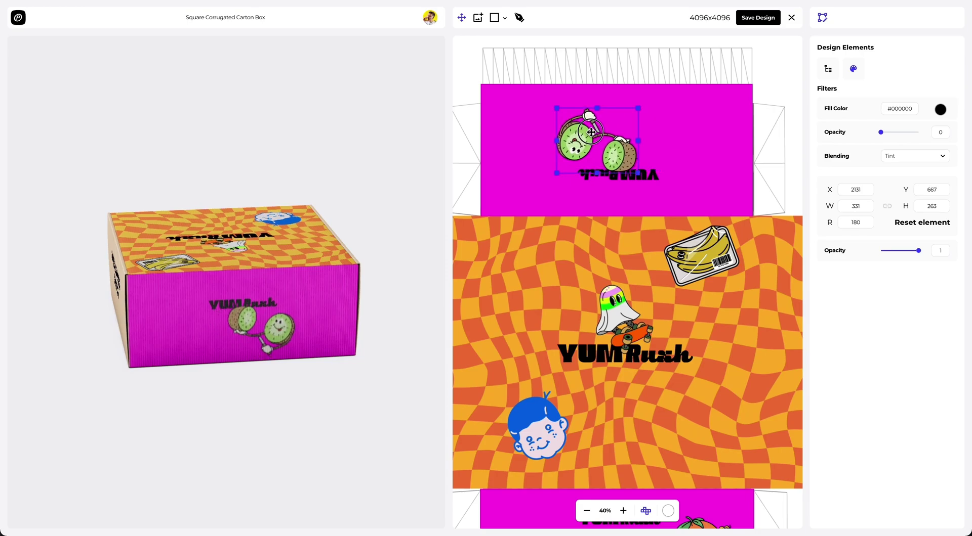
left_click_drag(201, 329, 245, 362)
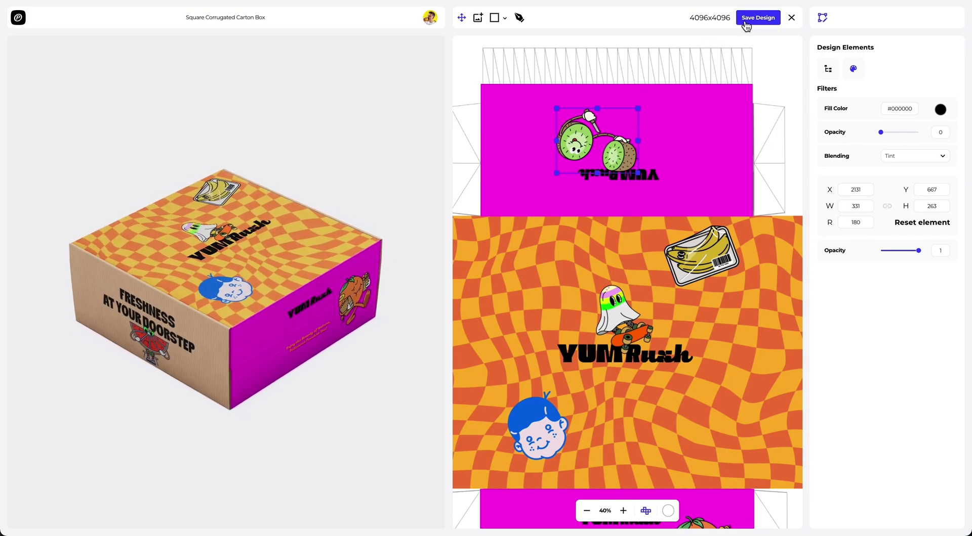
left_click(744, 19)
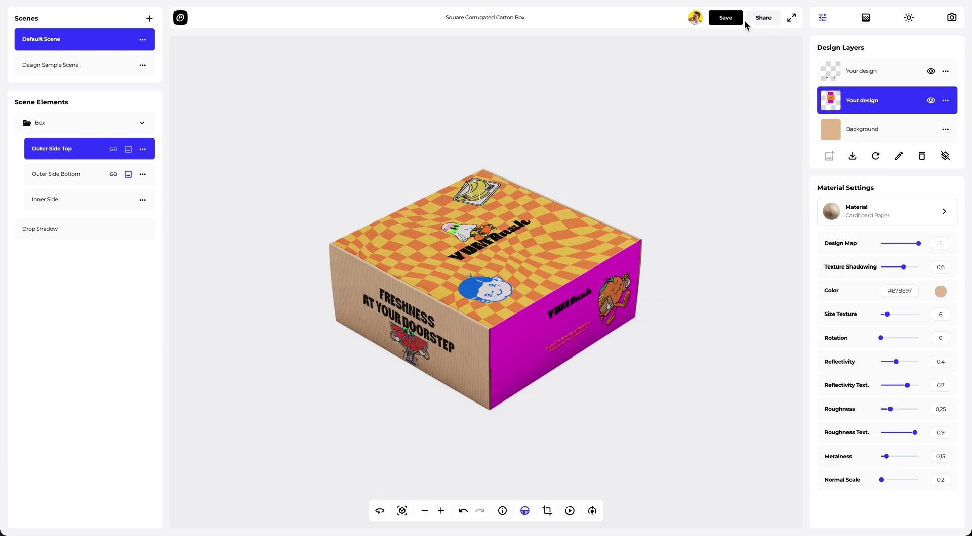
left_click_drag(547, 285, 576, 294)
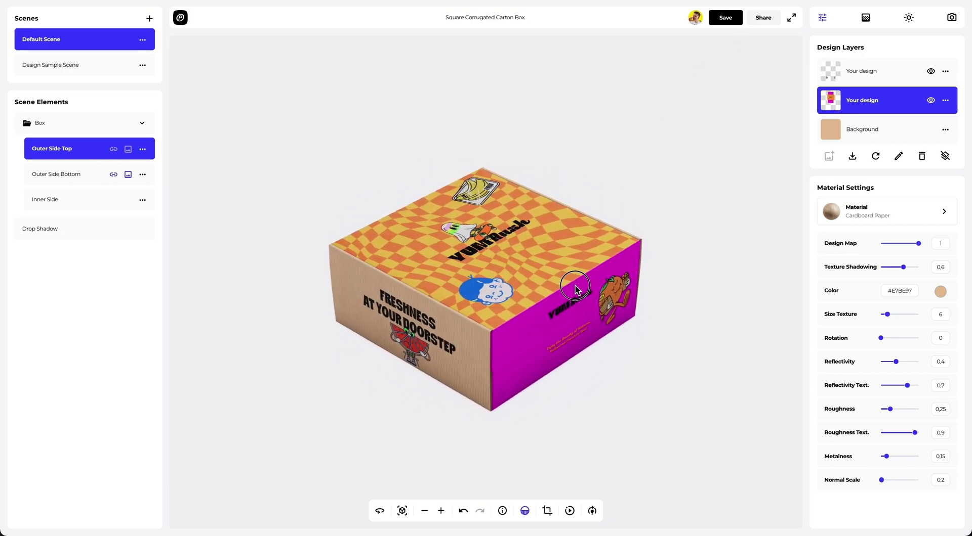
left_click(527, 513)
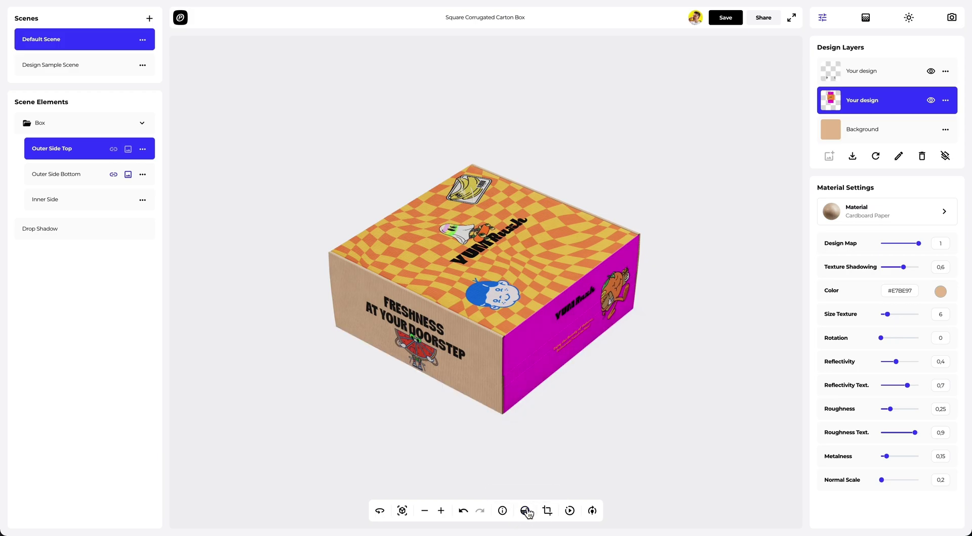
left_click_drag(548, 365, 405, 347)
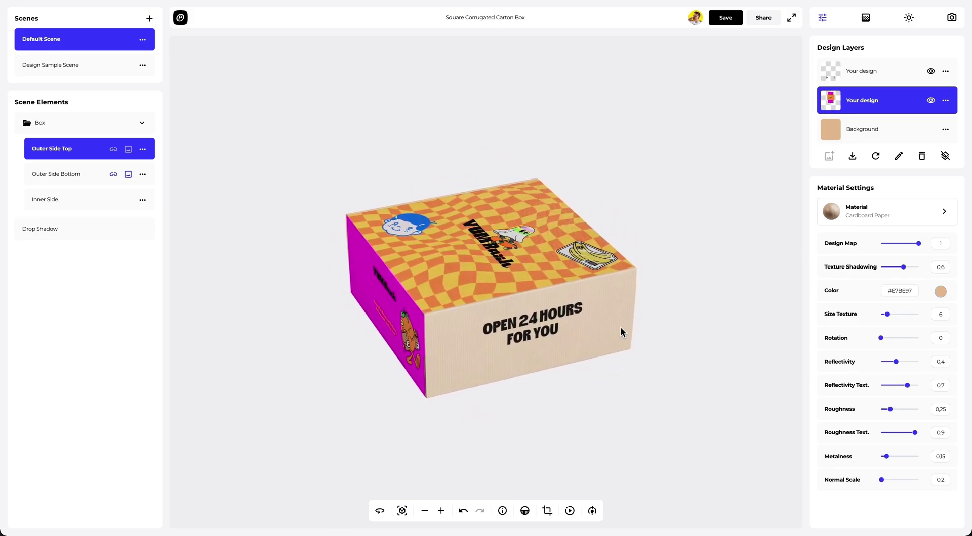
left_click_drag(560, 331, 420, 341)
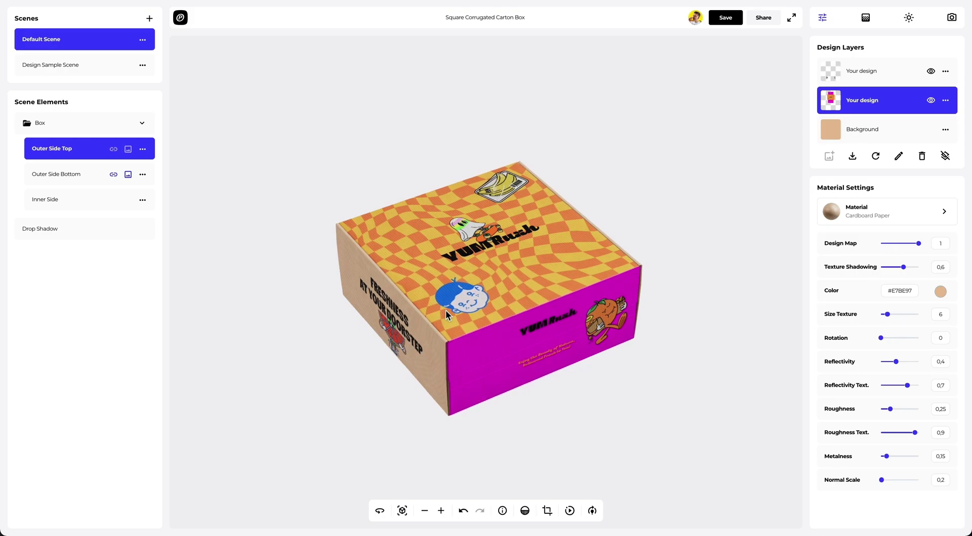
scroll(445, 309, "up", 5)
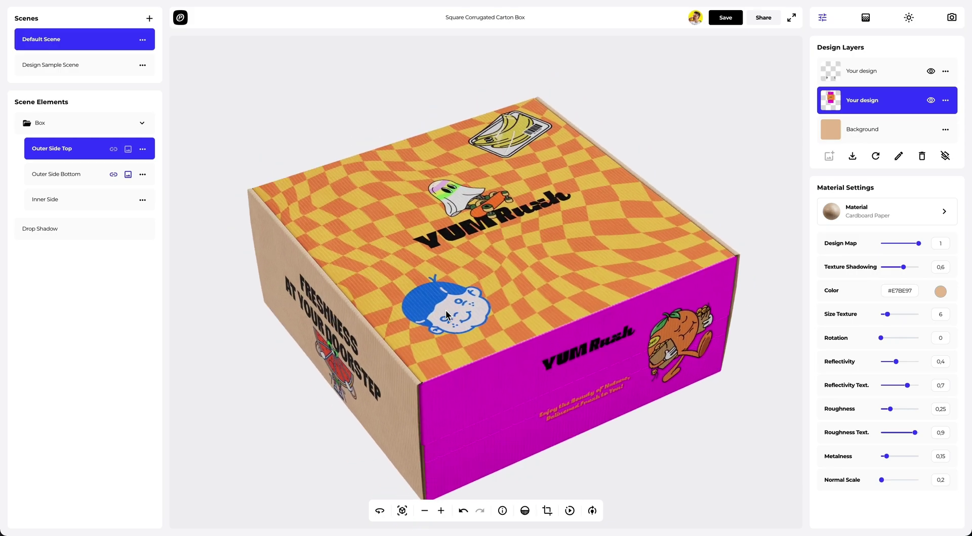
scroll(445, 310, "down", 2)
left_click(425, 511)
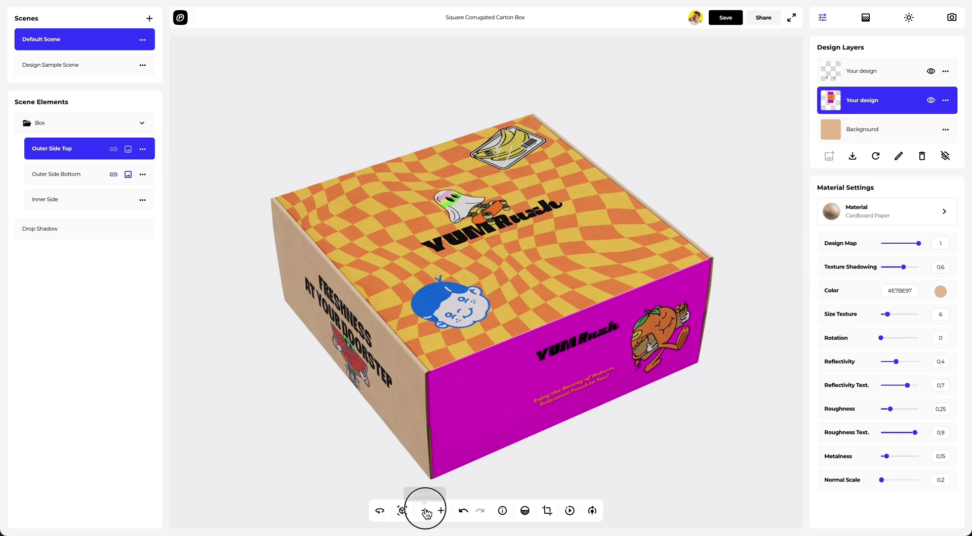
left_click(441, 511)
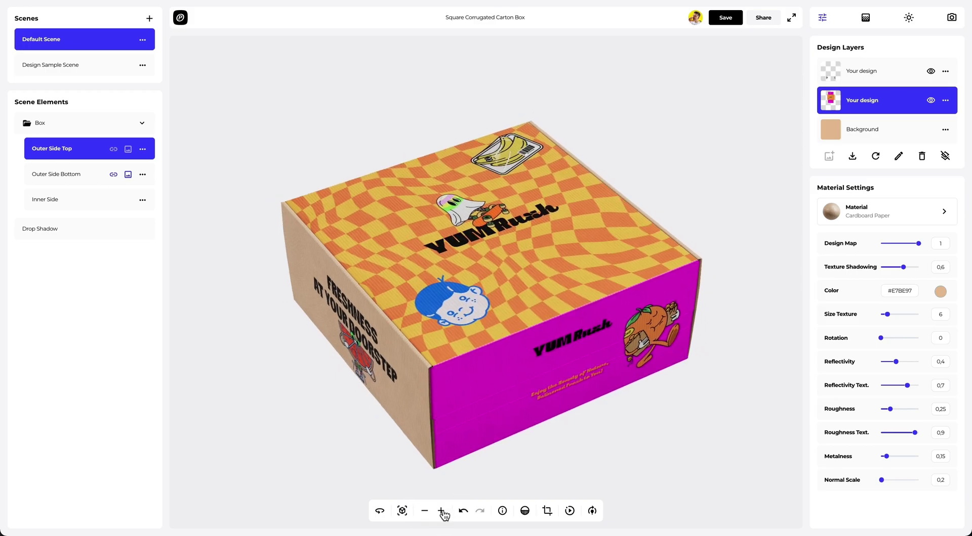
left_click(569, 511)
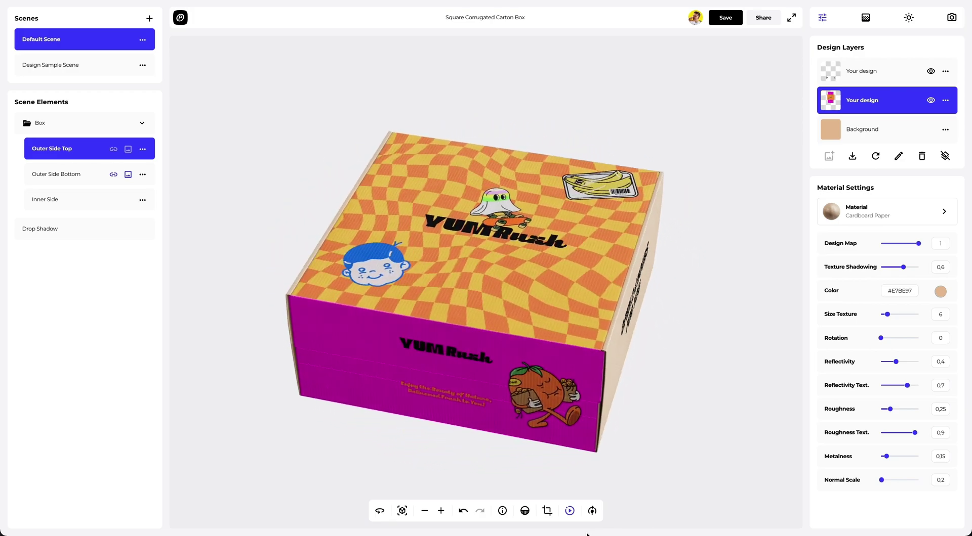
Try solid purple, lime and yellow scene background colours.
left_click(569, 510)
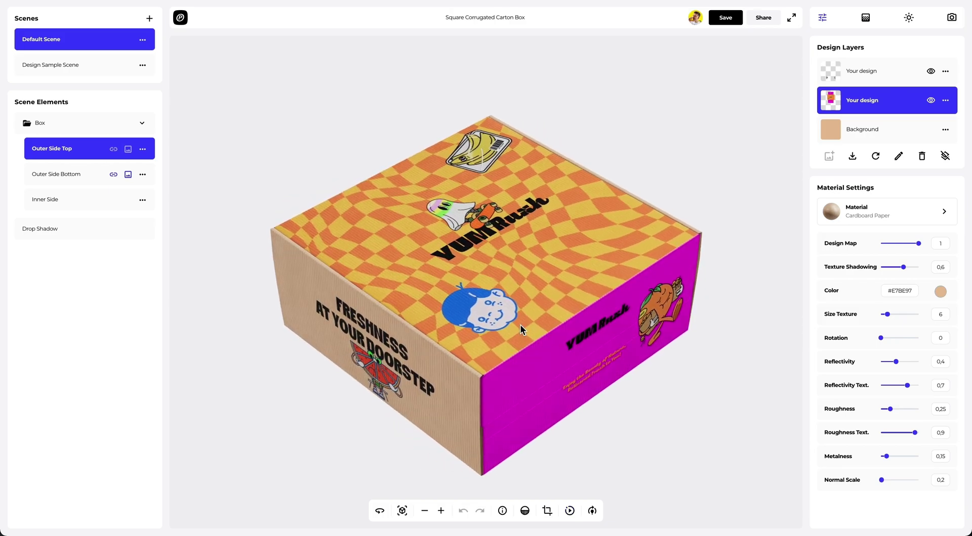
left_click(866, 23)
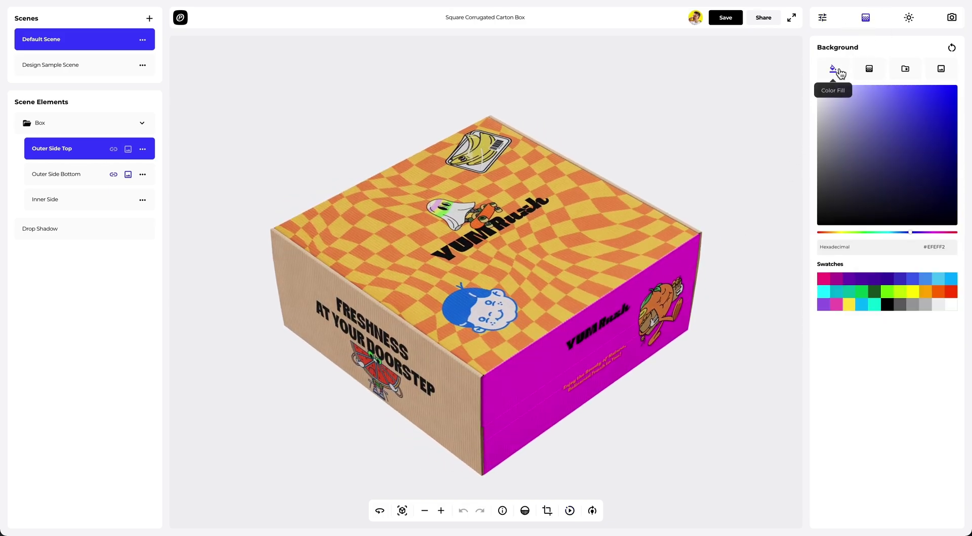
left_click_drag(866, 101, 899, 77)
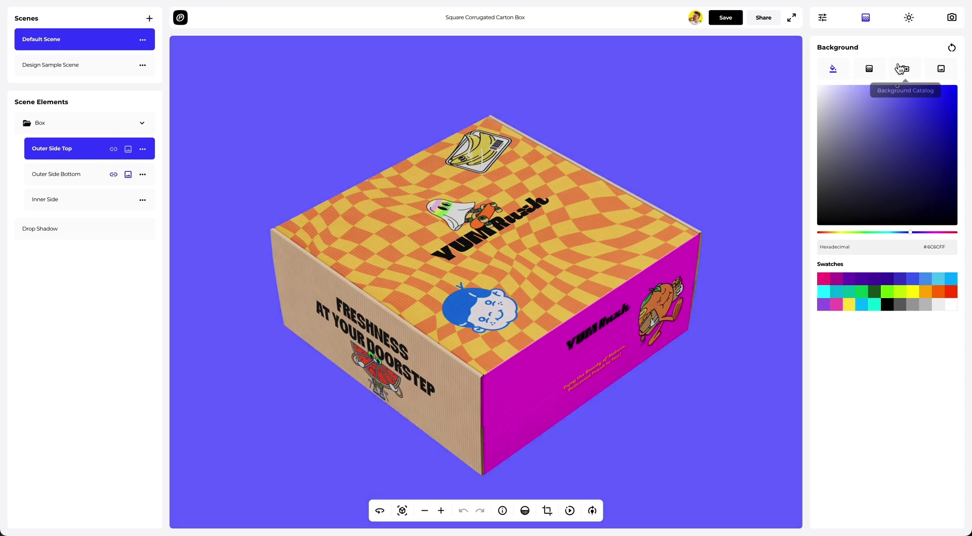
left_click(900, 292)
left_click(912, 292)
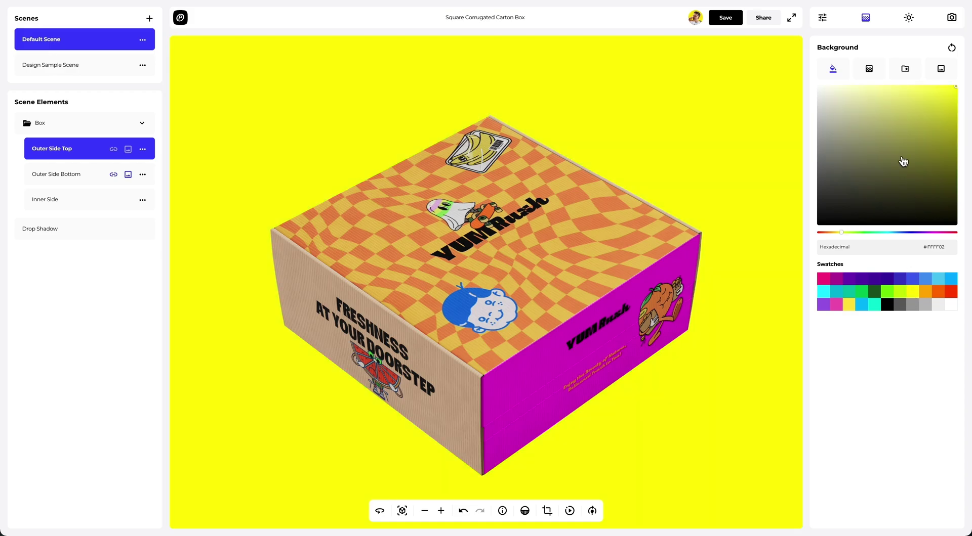
Make the background a radial gradient from yellow to orange.
left_click(872, 69)
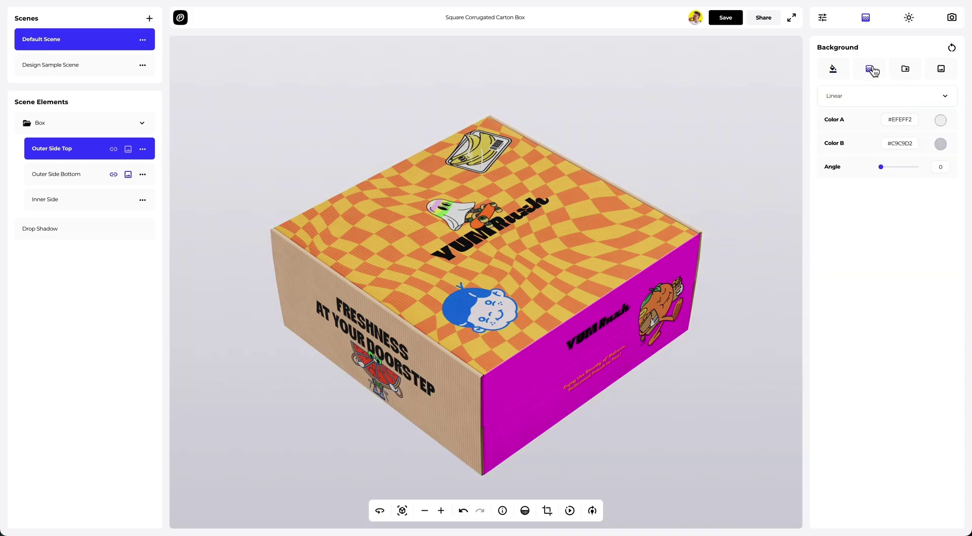
left_click(942, 147)
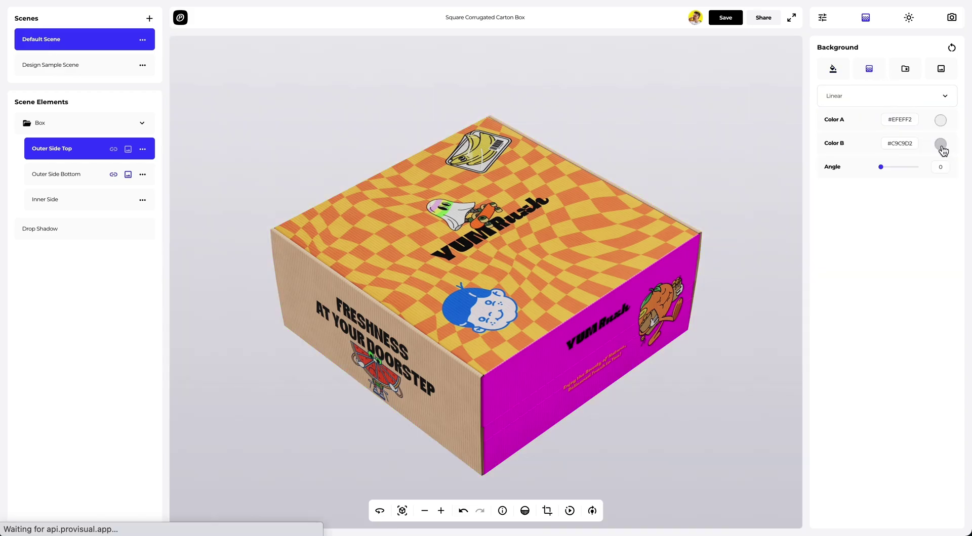
left_click(909, 277)
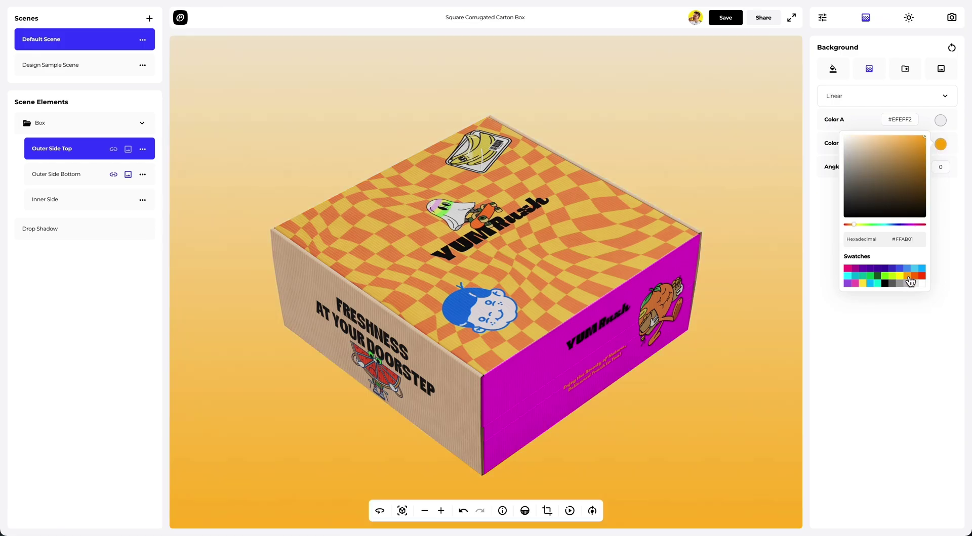
left_click(939, 119)
left_click(901, 252)
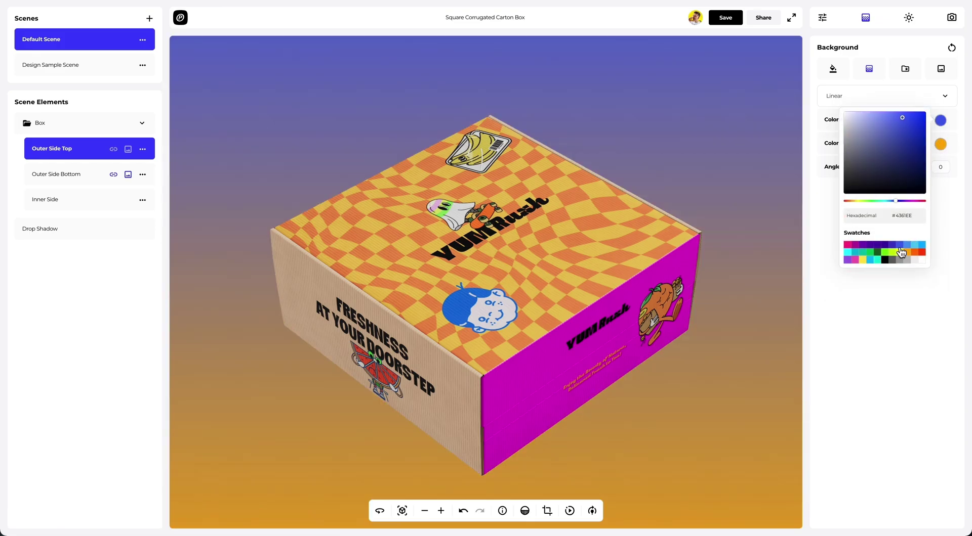
left_click(900, 253)
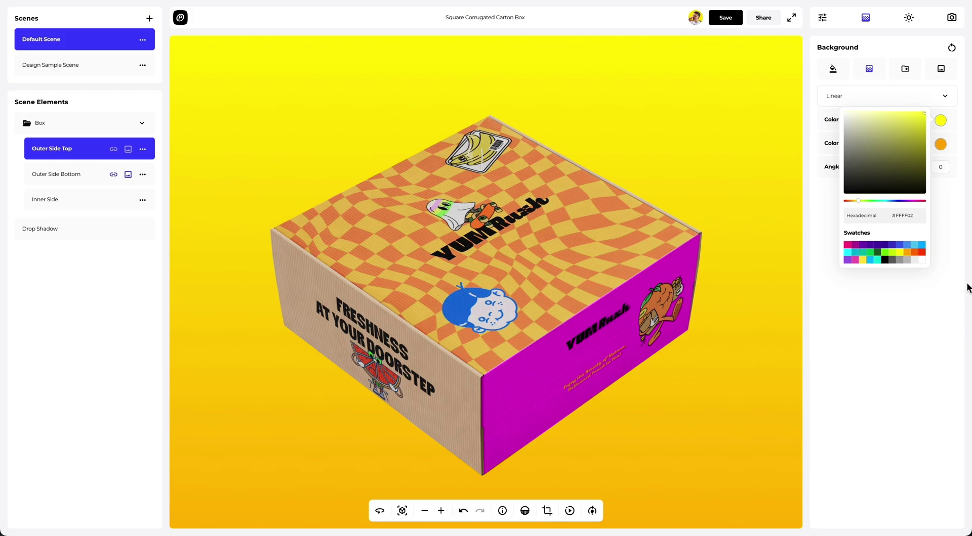
left_click(962, 260)
left_click(889, 96)
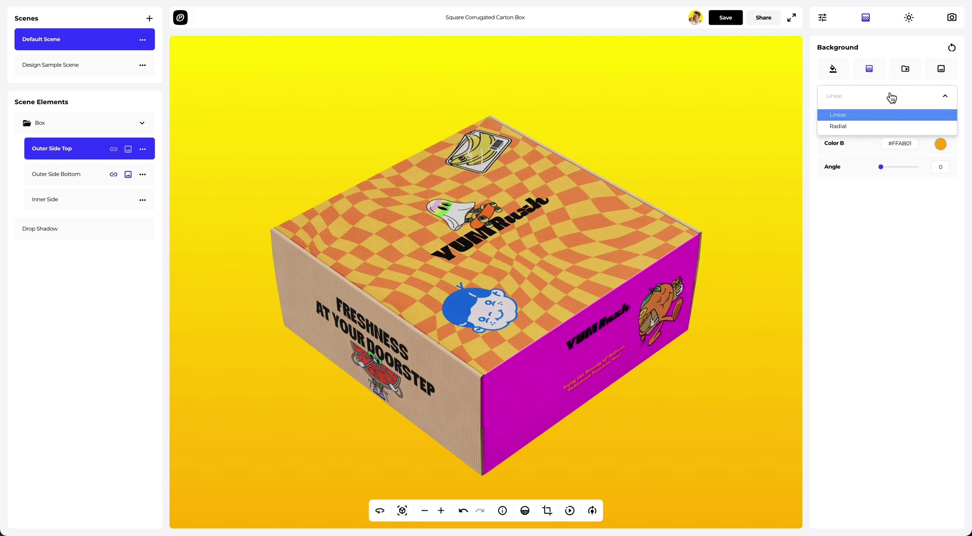
left_click(877, 127)
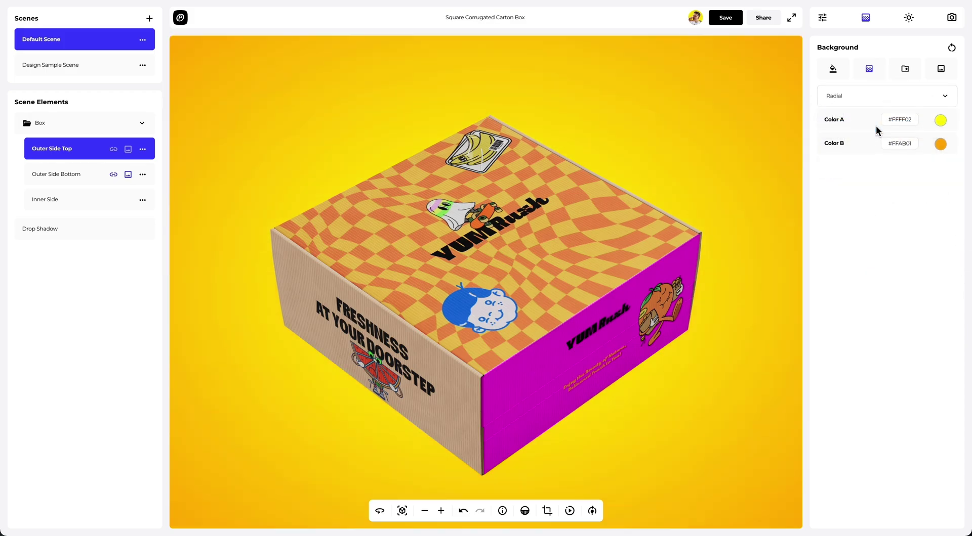
Apply the pink-orange-blue gradient preset from the Background Catalog.
left_click(903, 75)
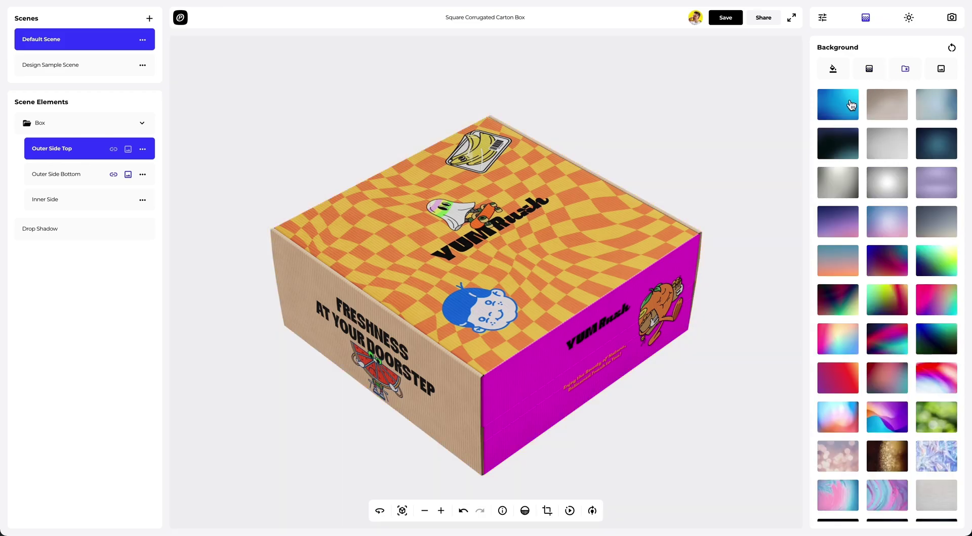
left_click(854, 107)
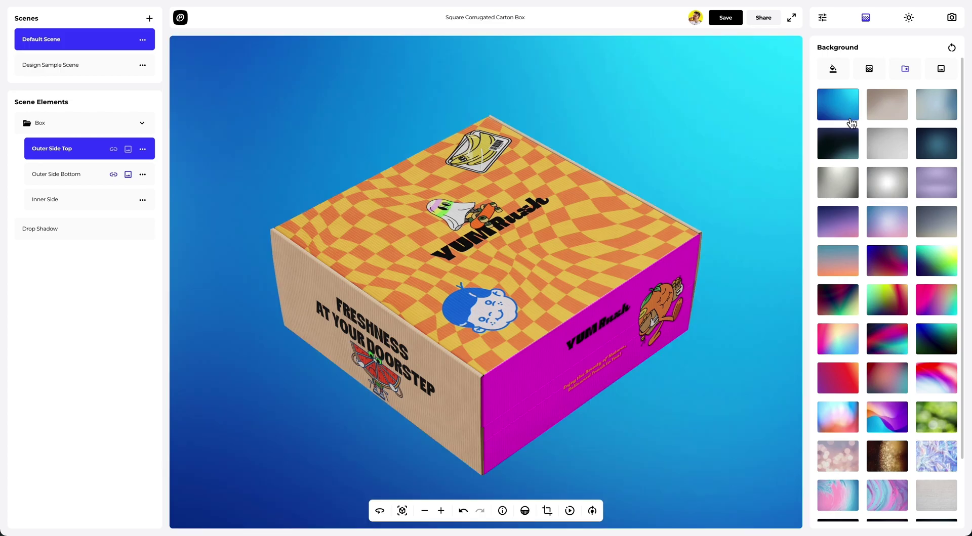
left_click(943, 270)
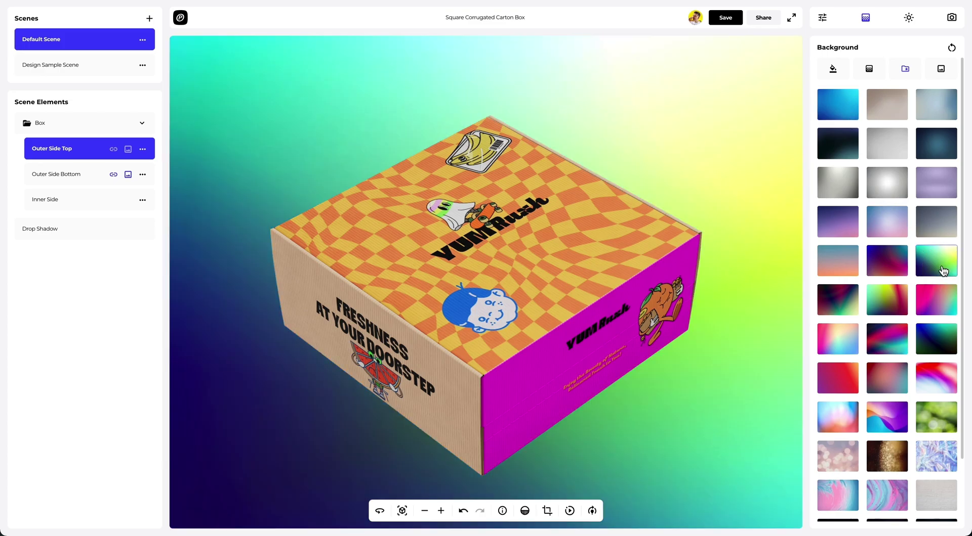
left_click(847, 348)
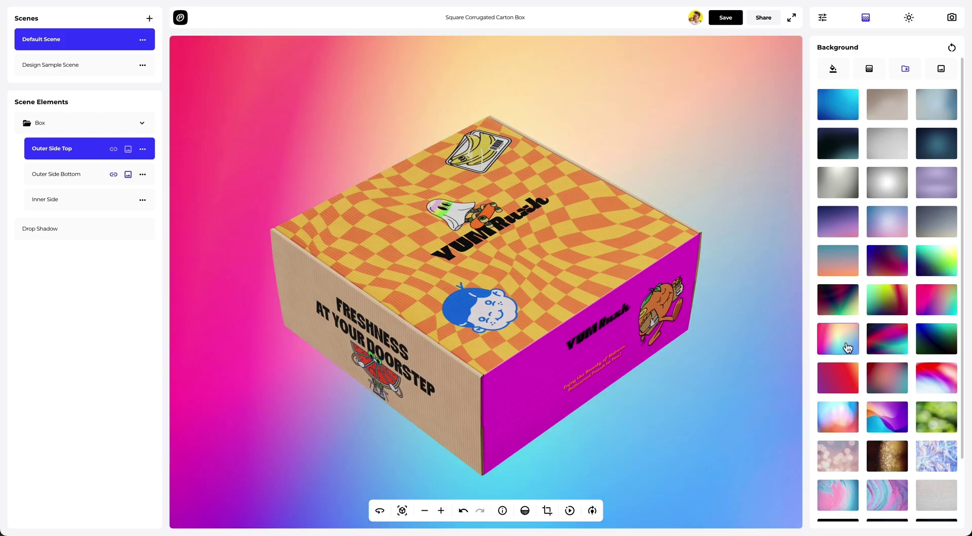
Set the scene background to the BG.png checkered image and orbit the box to a new angle.
left_click(944, 71)
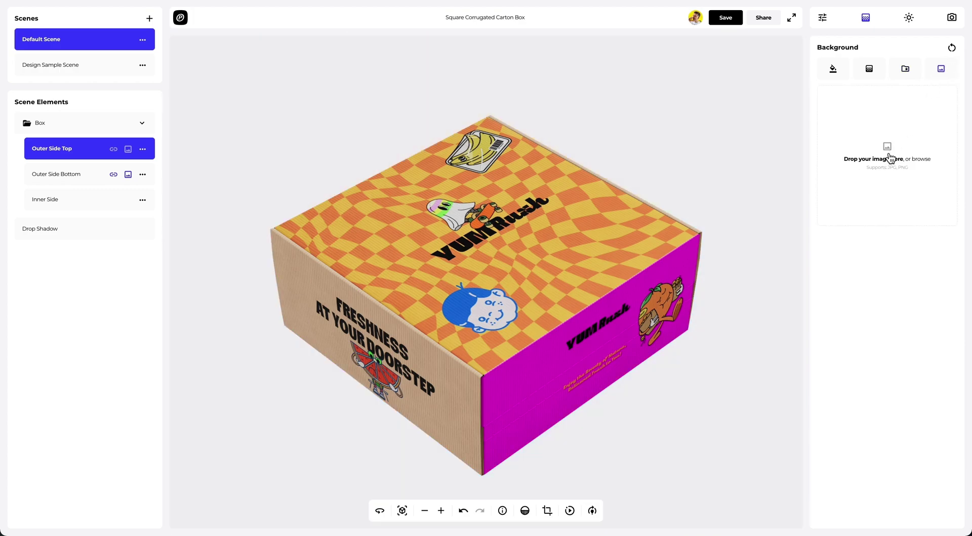
left_click(889, 158)
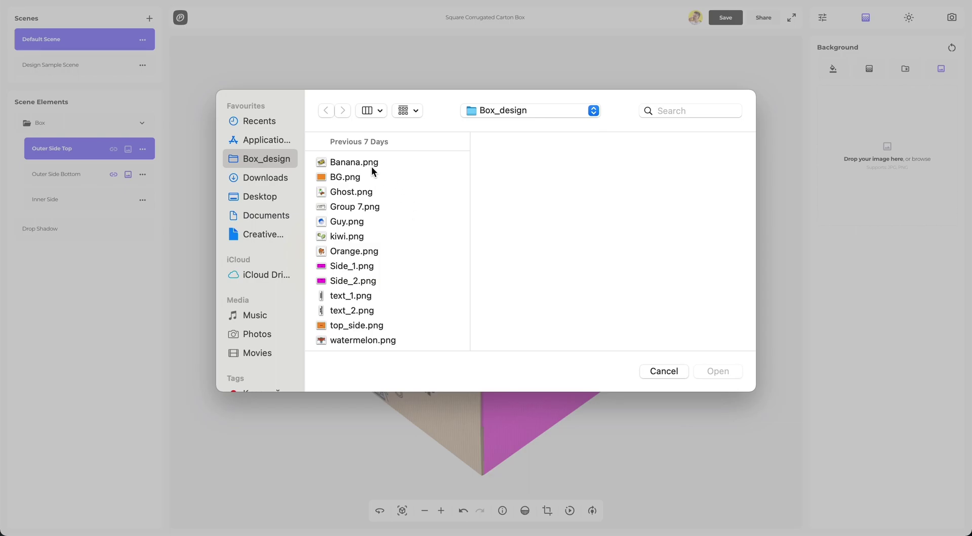
left_click(374, 177)
left_click(725, 372)
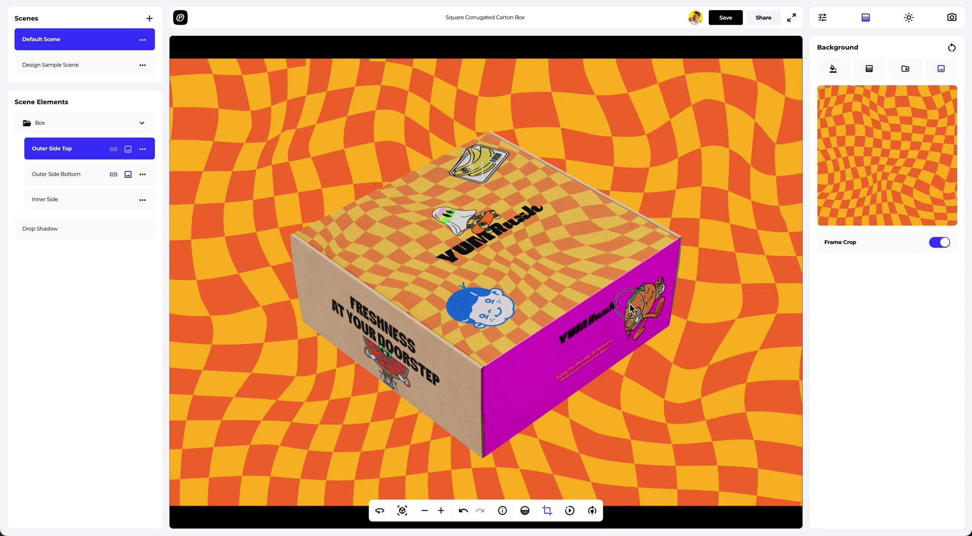
left_click_drag(630, 308, 582, 324)
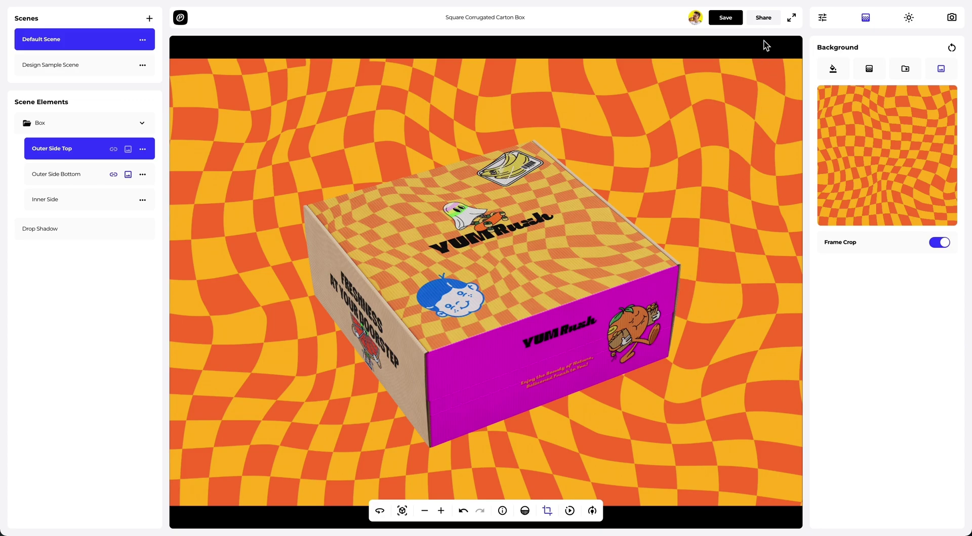
Enable the project's public share link, copy it, and close the sharing window.
left_click(763, 20)
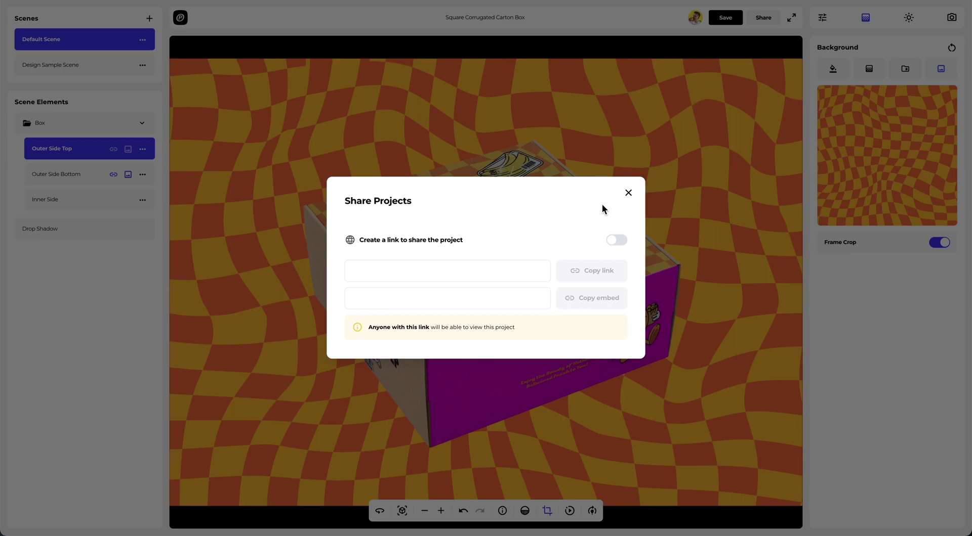
left_click(617, 241)
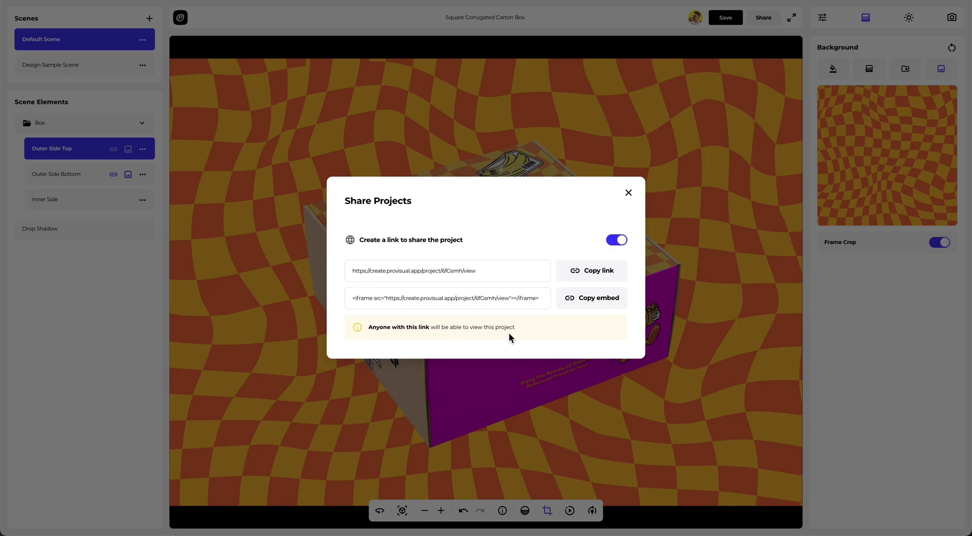
left_click(600, 272)
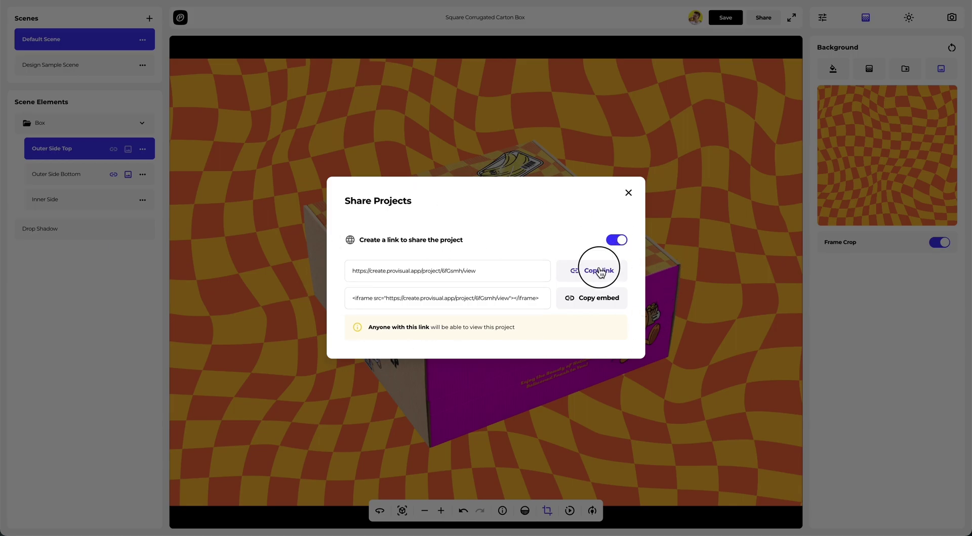
left_click(628, 193)
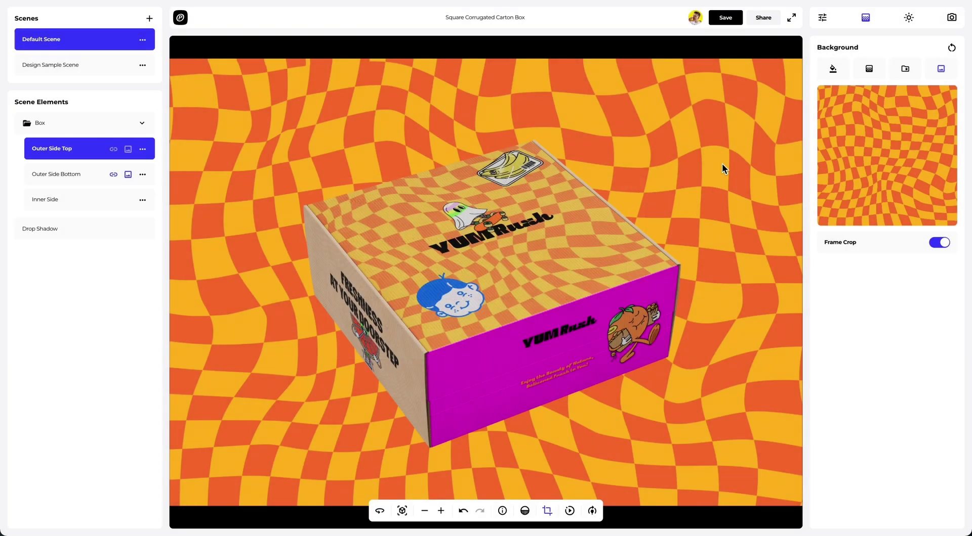